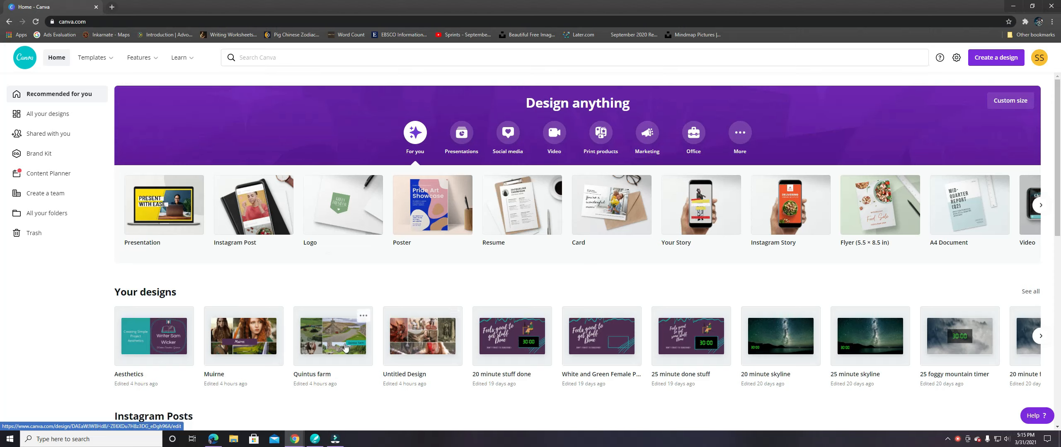
Open the existing Quintus farm and Muirne designs as examples from the list of own designs.
click(346, 348)
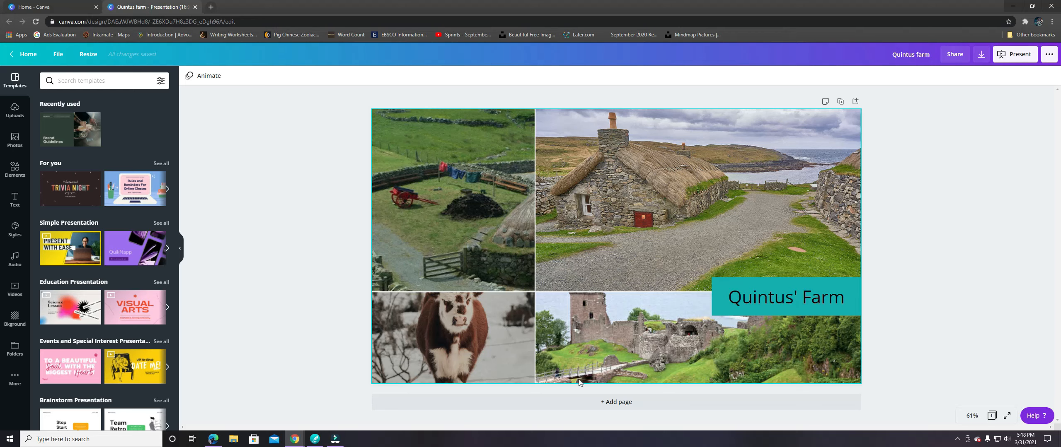
click(46, 7)
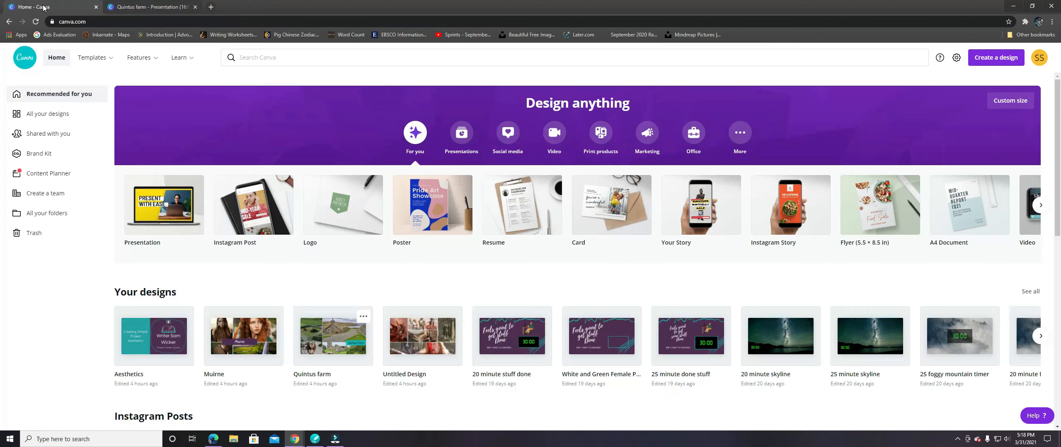
click(257, 317)
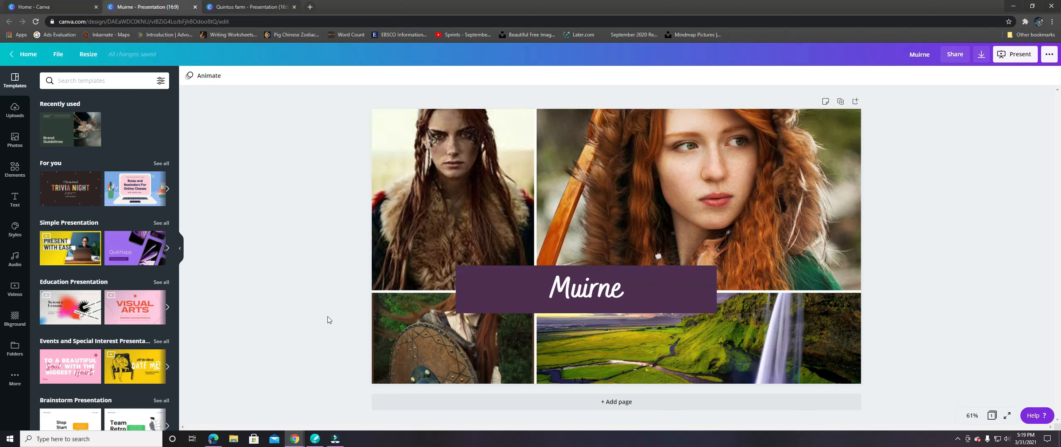
Upload the images stored in the Muirne folder of Project Invasion from the device.
click(15, 111)
click(75, 106)
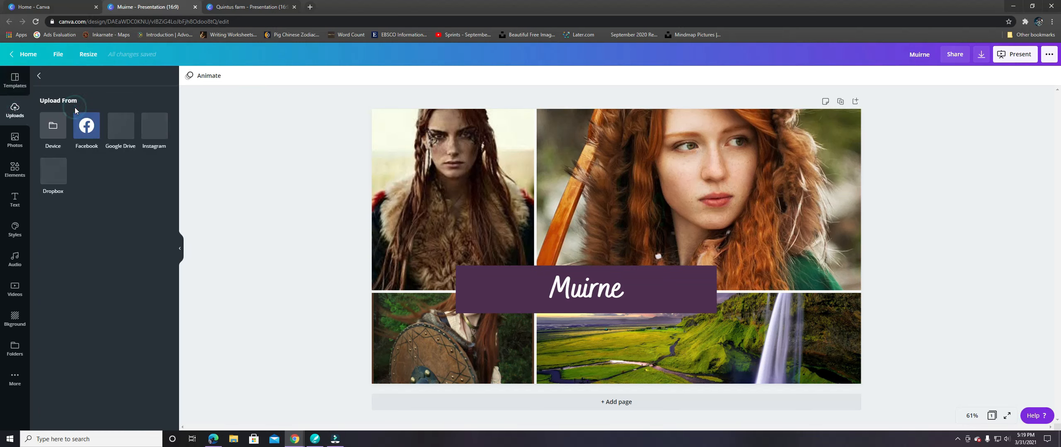
click(49, 126)
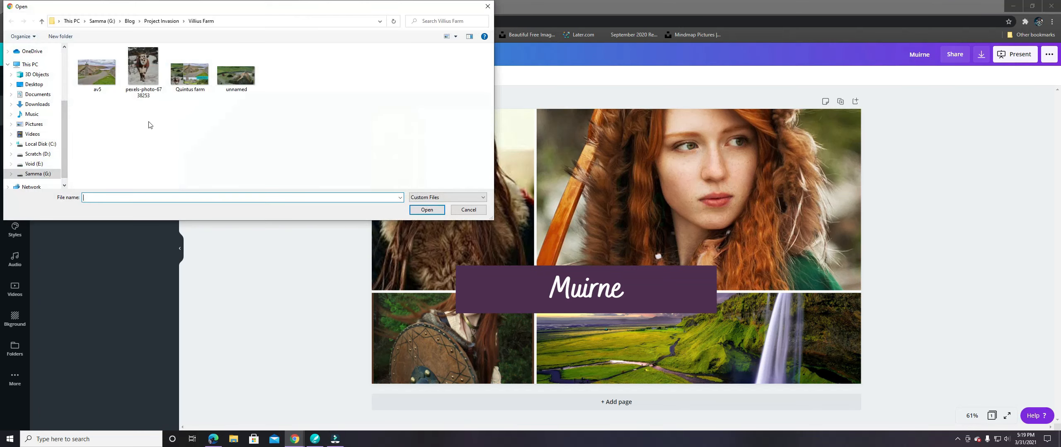
click(162, 21)
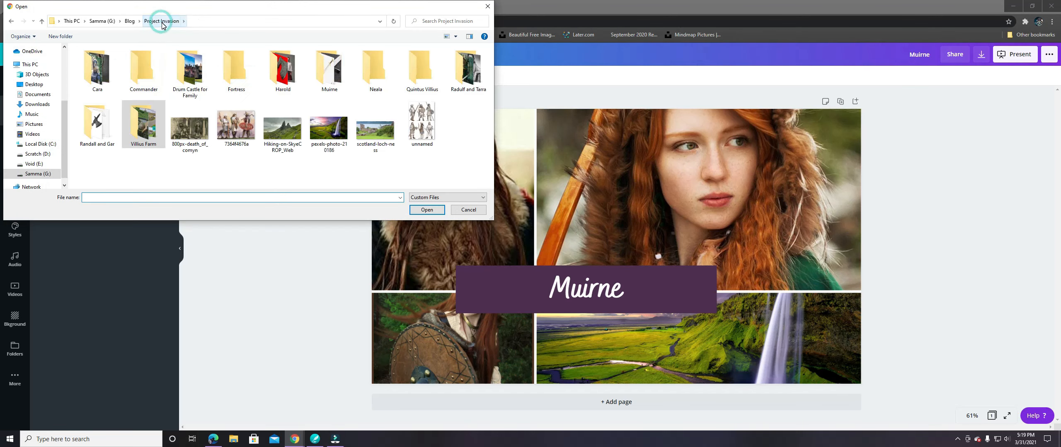
double_click(329, 70)
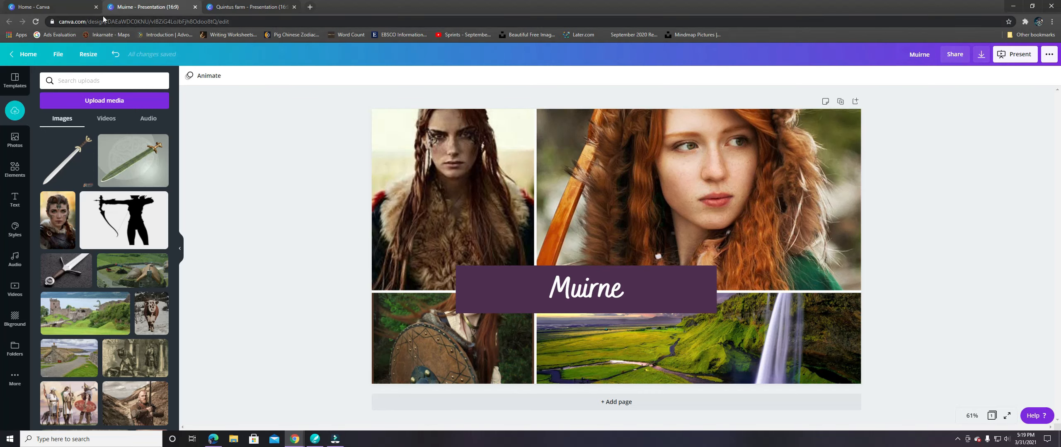
Create a new blank Presentation design from the home page.
click(34, 7)
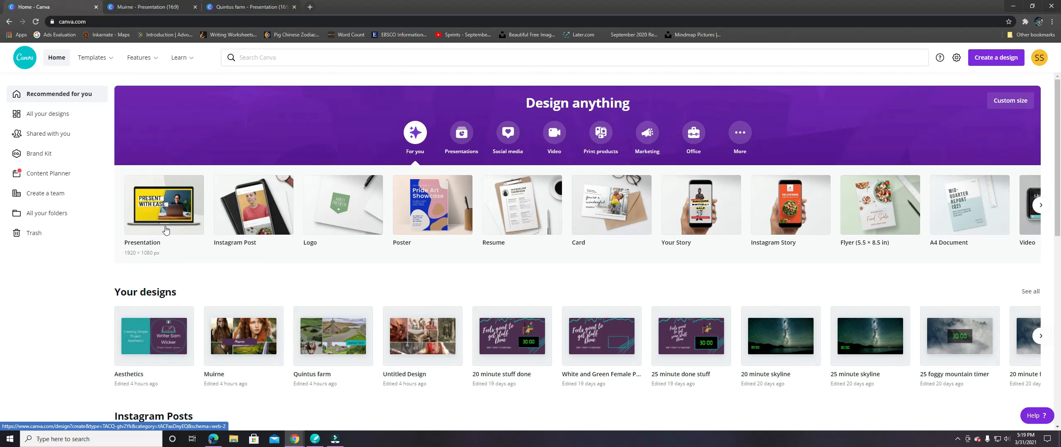
click(165, 230)
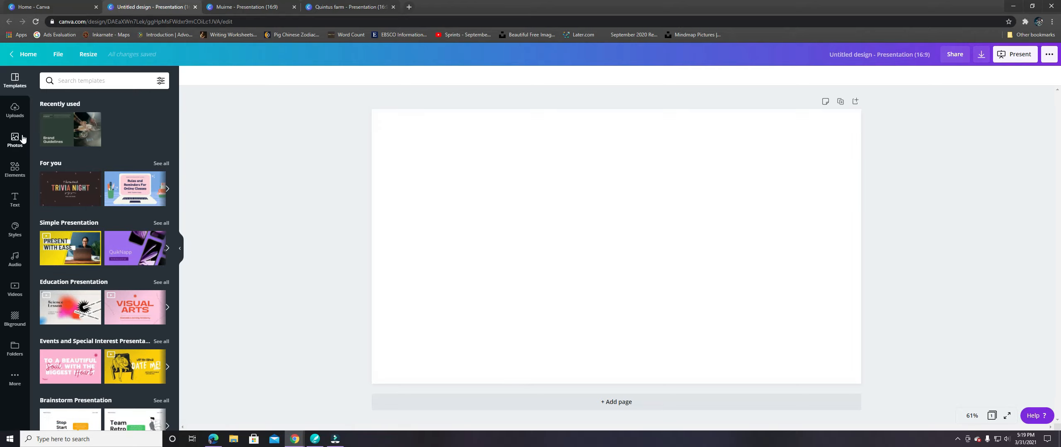
Try placing uploaded sword images directly on the blank page, enlarging the first one and deleting it.
click(16, 110)
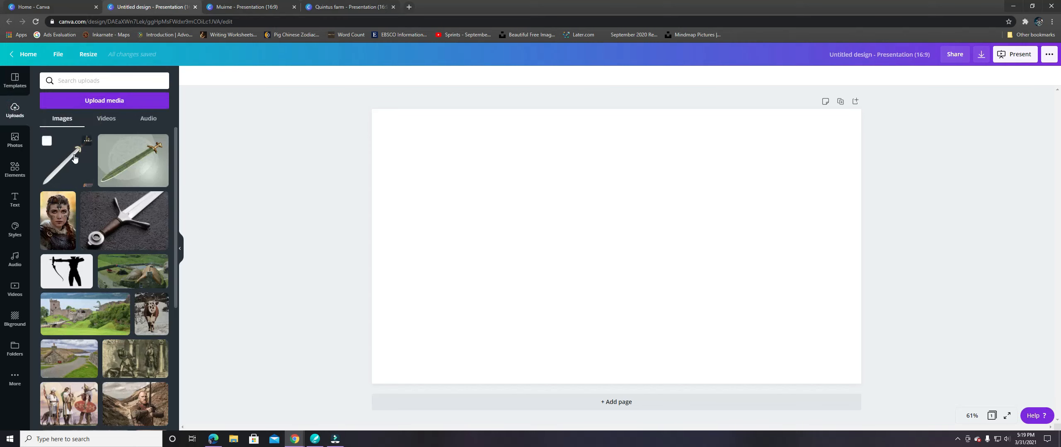
click(75, 157)
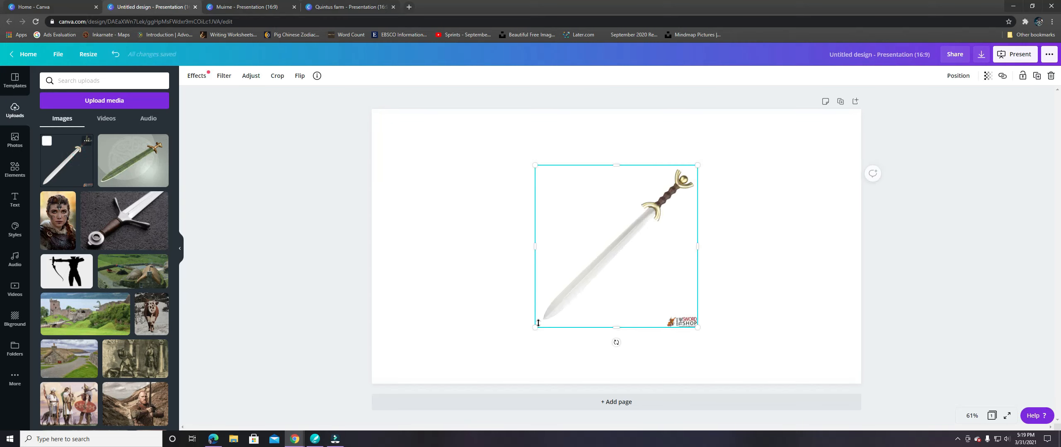
drag(534, 326, 477, 386)
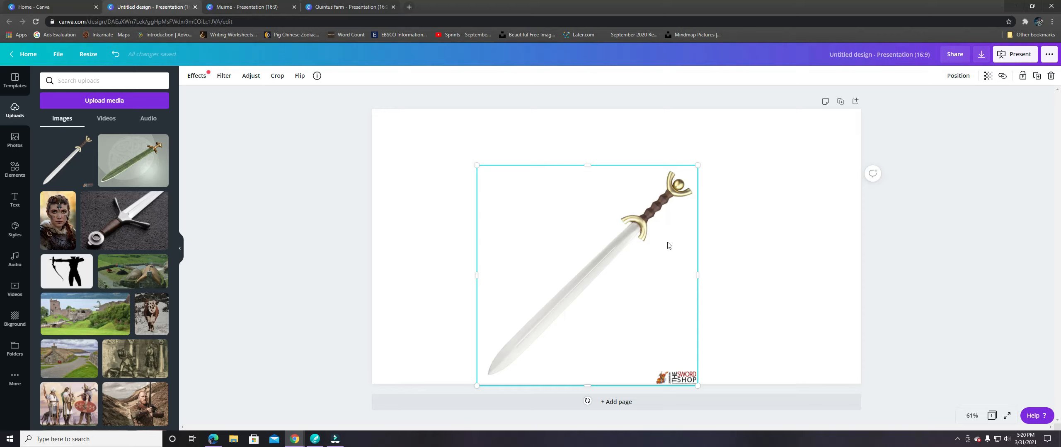
right_click(615, 193)
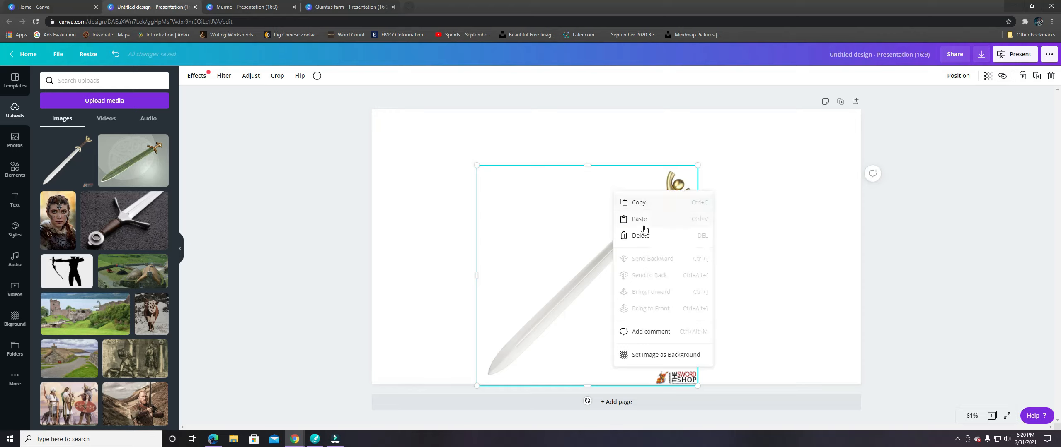
click(645, 236)
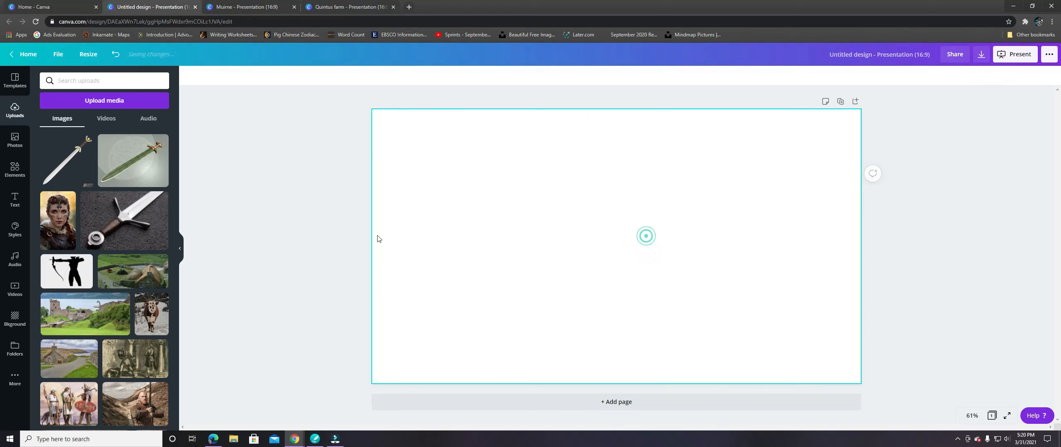
click(104, 226)
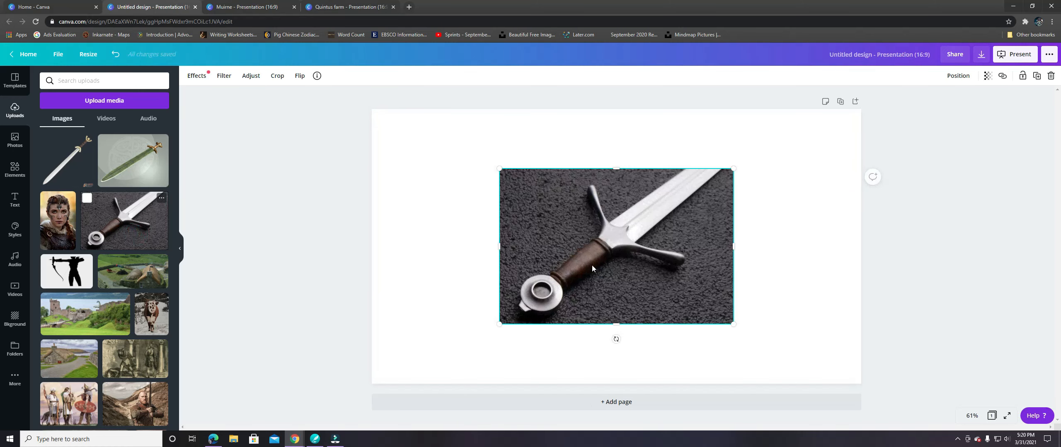
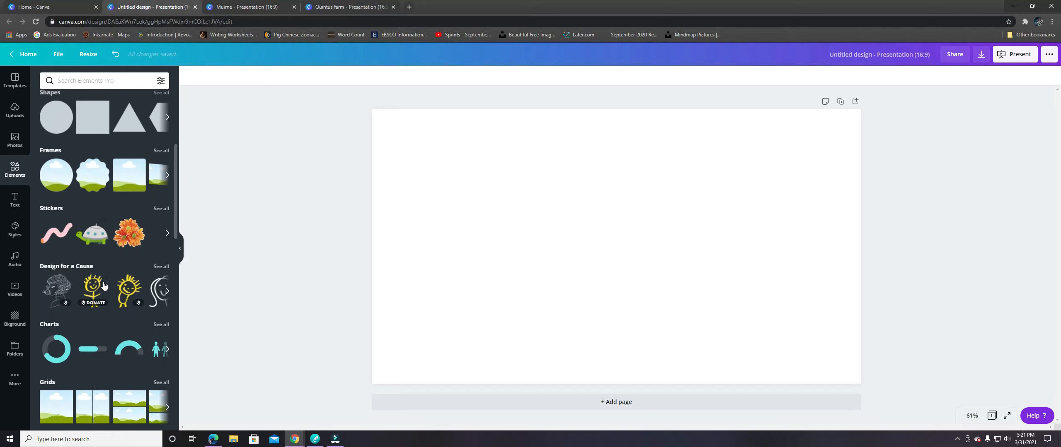
Add a five-cell grid with two small stacked cells beside a large one and two wide cells below.
scroll(62, 269, down, 2)
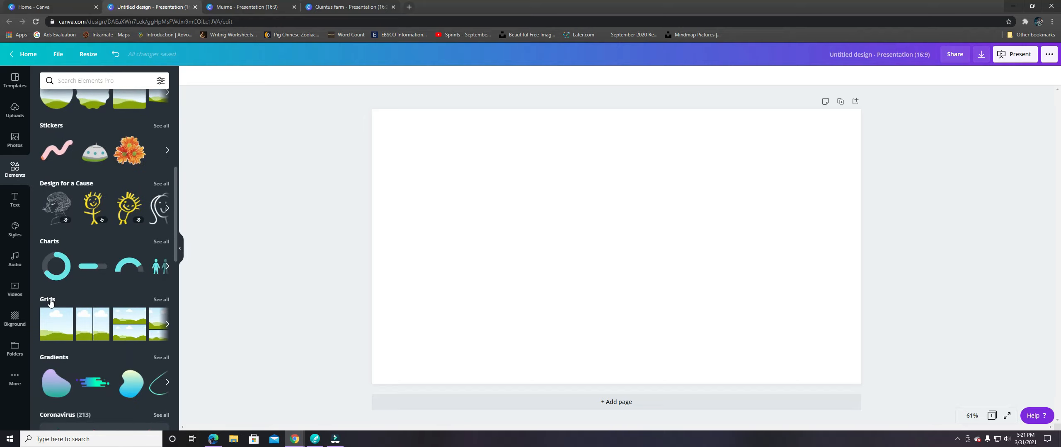
click(48, 300)
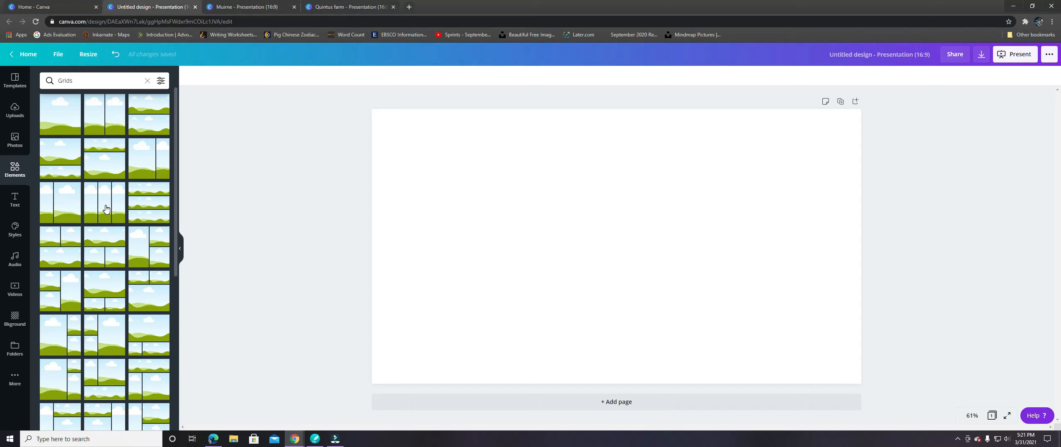
scroll(104, 280, down, 5)
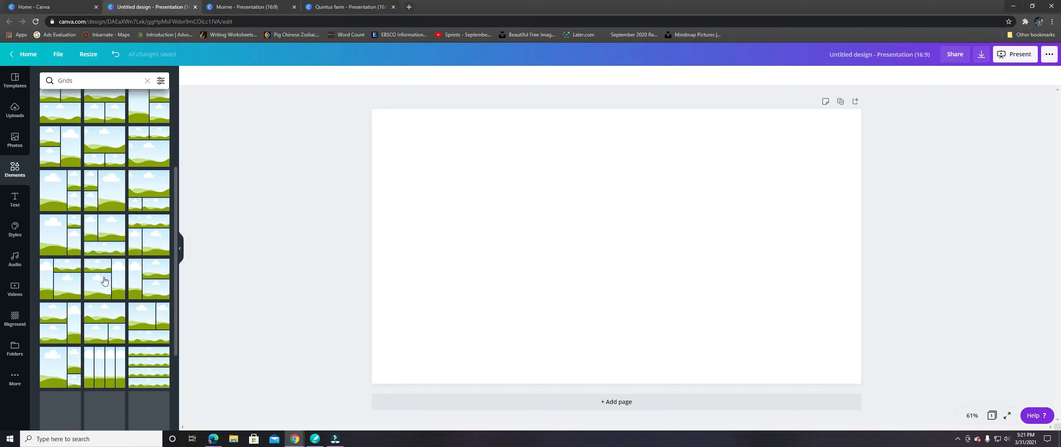
scroll(104, 280, down, 3)
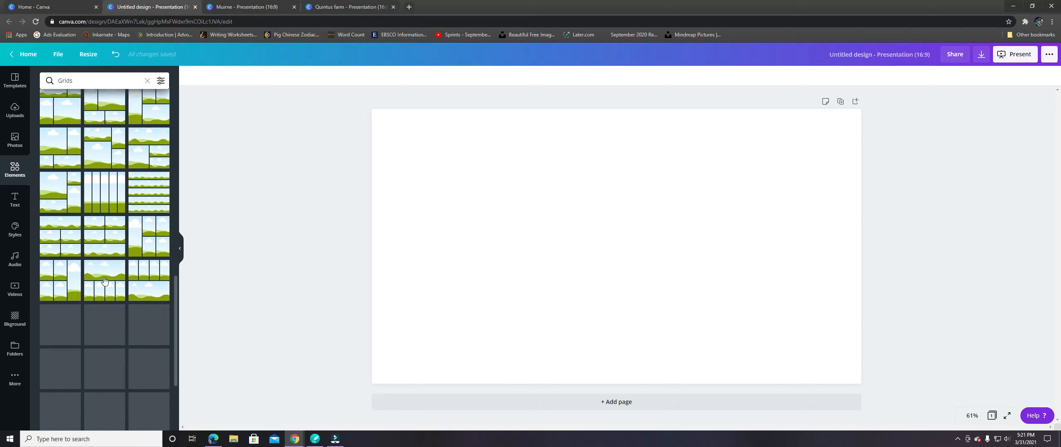
scroll(104, 280, down, 2)
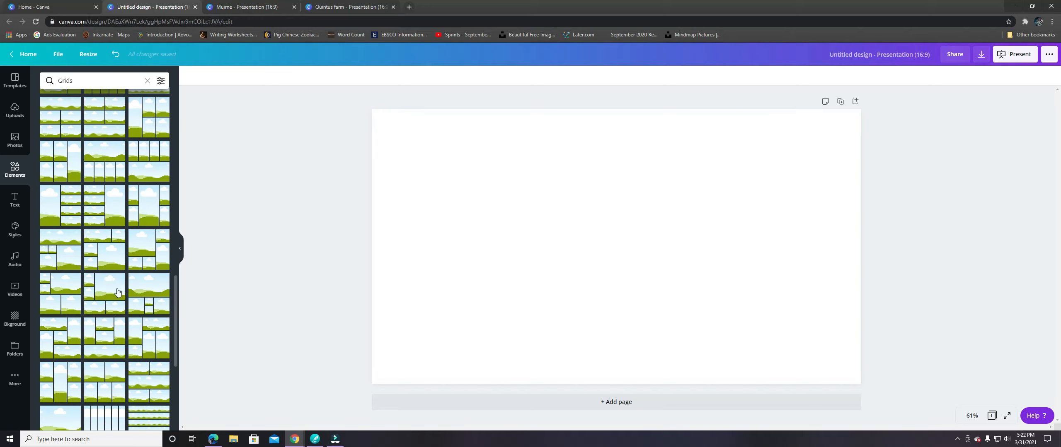
click(117, 292)
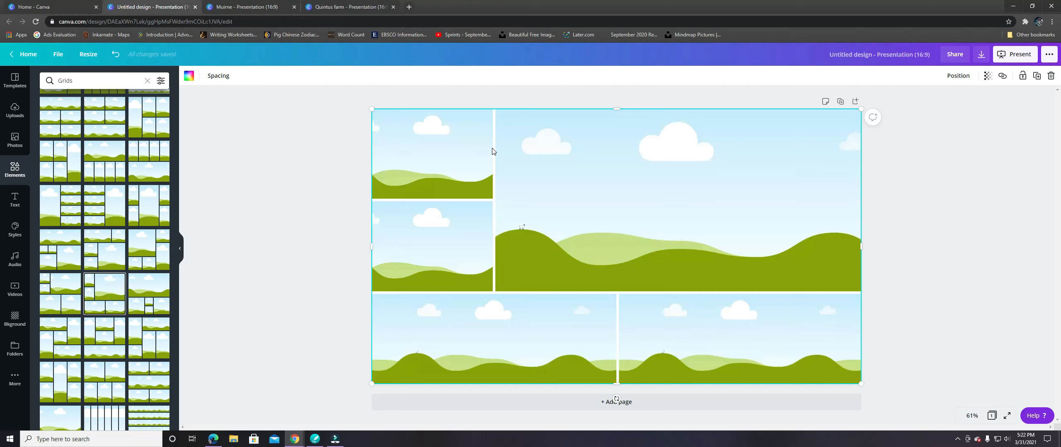
Try a grid spacing of 50, and set it to 4 for thin gaps between the cells.
click(218, 76)
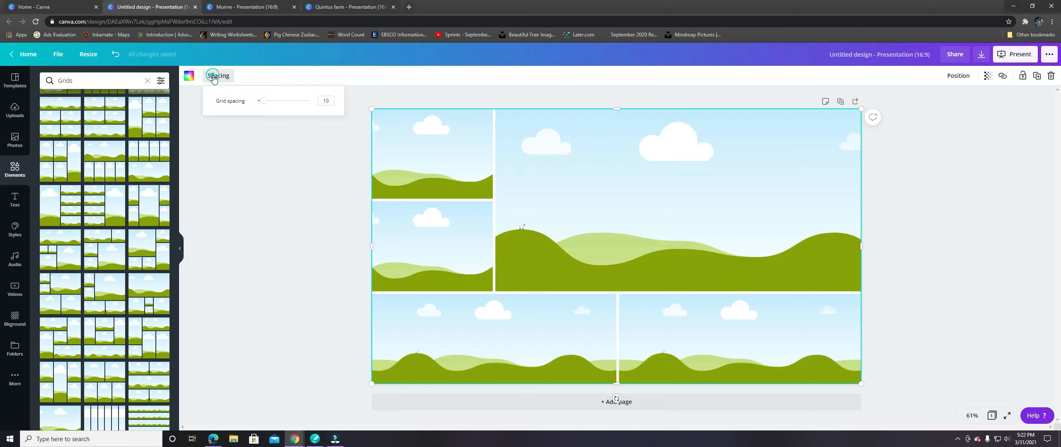
drag(263, 102, 284, 106)
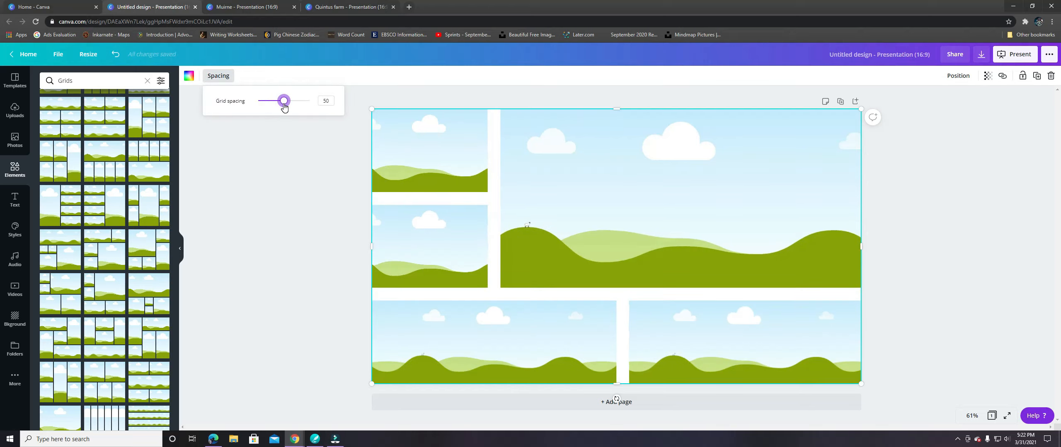
drag(284, 106, 259, 106)
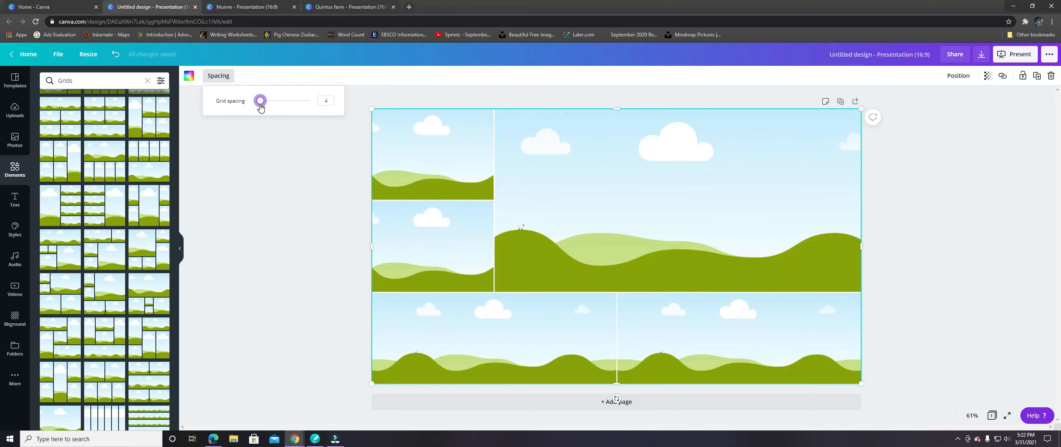
Fill the grid's large cell with the uploaded photo of the red-haired woman.
click(12, 116)
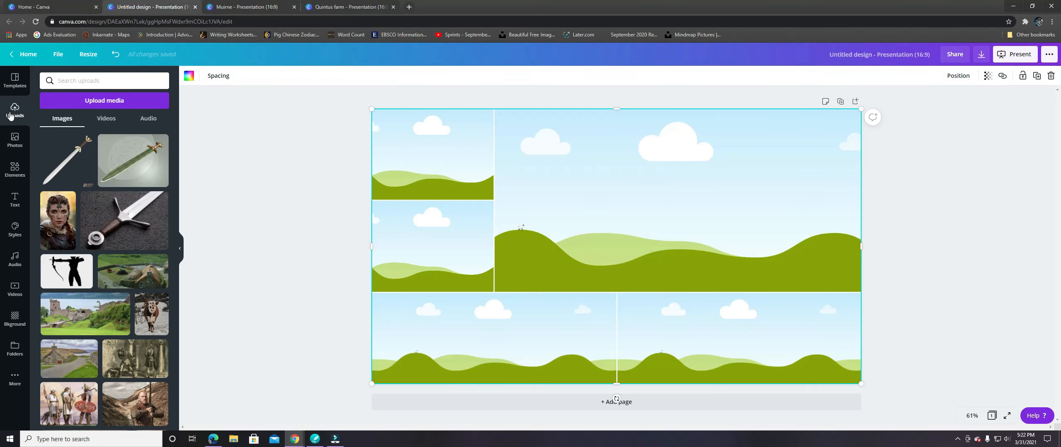
scroll(108, 266, down, 2)
scroll(108, 266, down, 6)
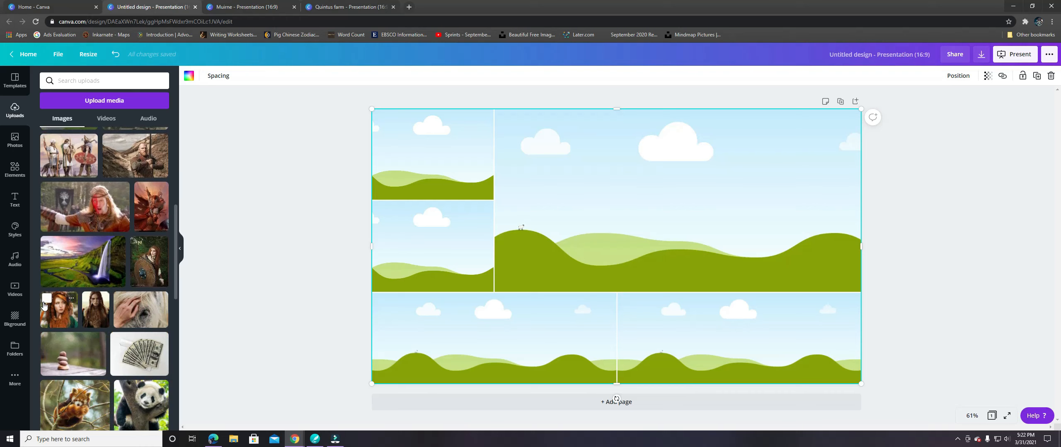
drag(45, 308, 564, 195)
Fill the upper small cell with the archer silhouette and the lower small cell with the face-painted woman's photo.
scroll(134, 275, up, 5)
scroll(134, 275, up, 1)
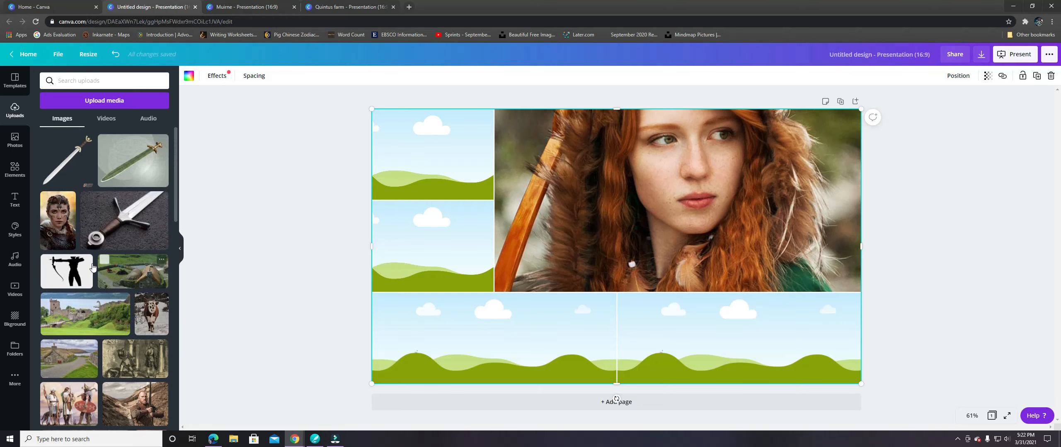
drag(85, 267, 447, 152)
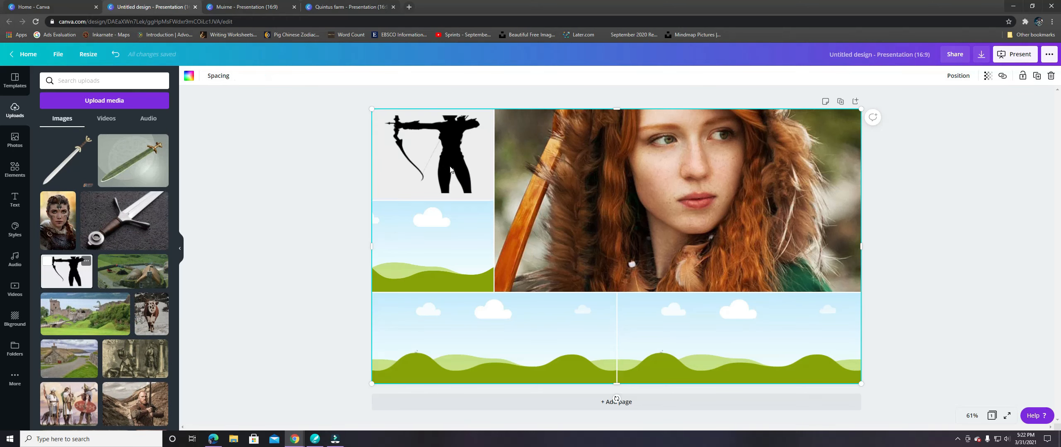
drag(67, 245, 415, 261)
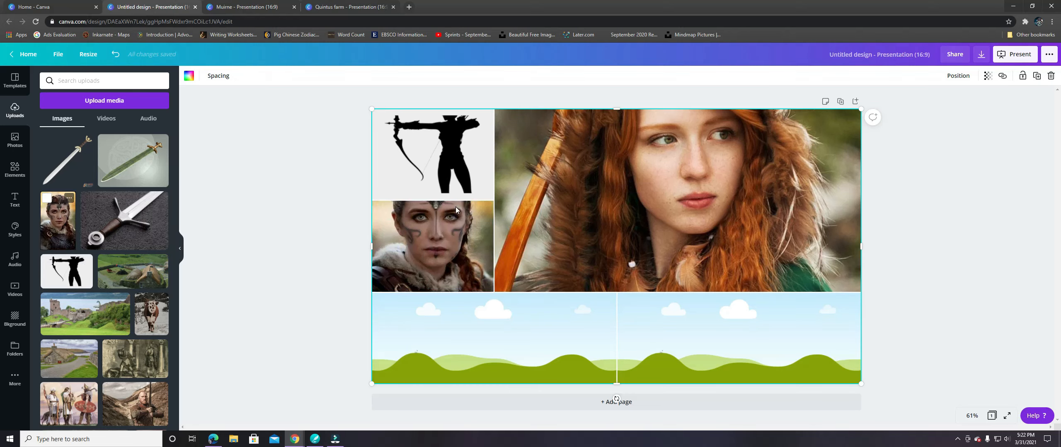
Shift the face-painted woman's photo down within its cell to show more of her head.
click(435, 225)
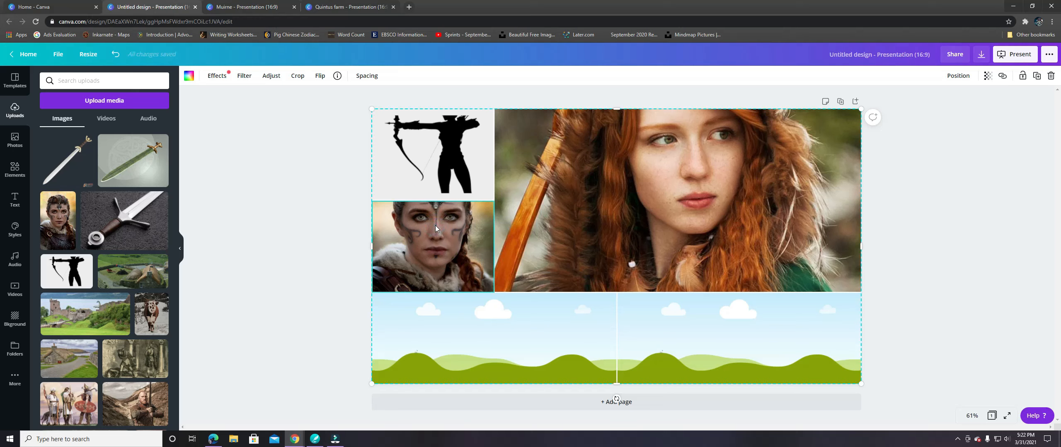
double_click(434, 238)
drag(440, 228, 441, 249)
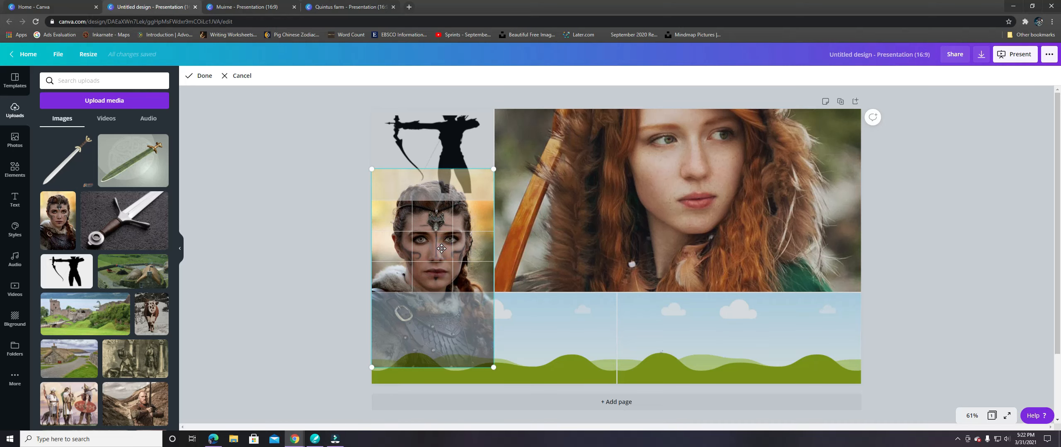
click(307, 231)
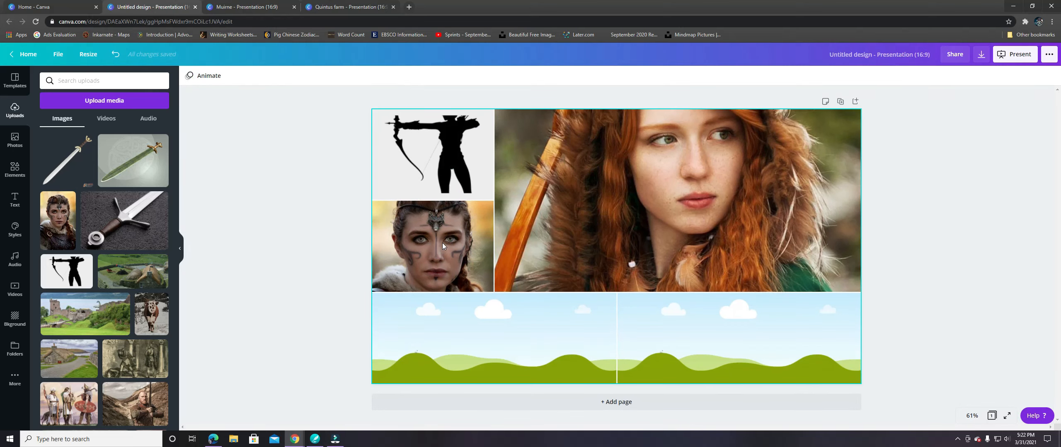
Shift the red-haired woman's photo slightly down within the large cell.
double_click(613, 214)
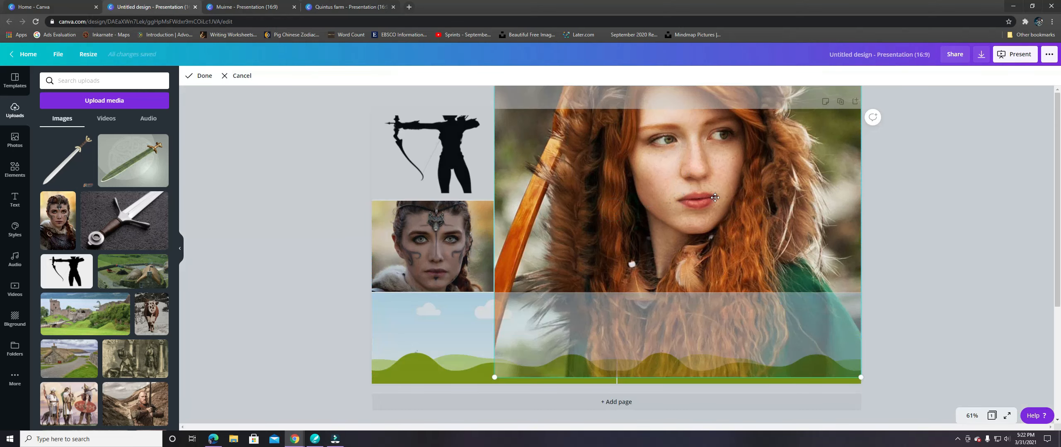
mouse_move(715, 198)
mouse_down()
mouse_move(712, 232)
mouse_move(704, 201)
mouse_up()
click(931, 191)
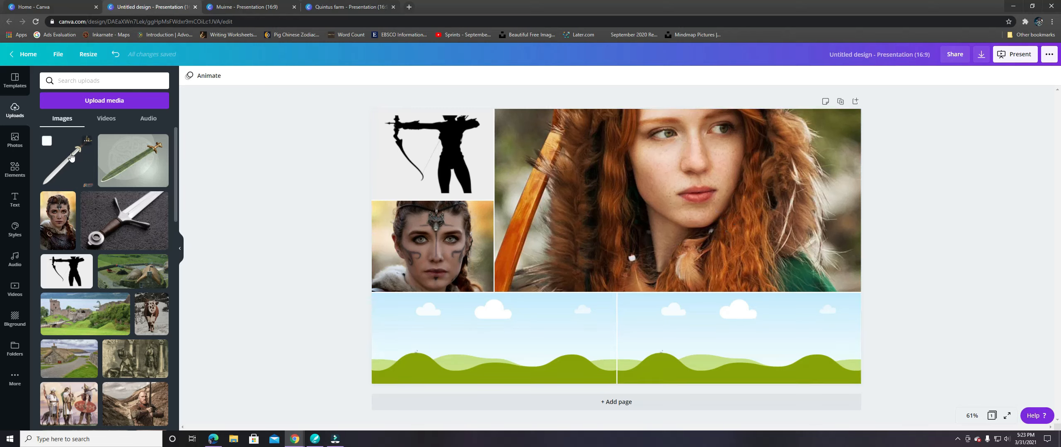
Fill the grid's lower-left wide cell with the green-bladed sword image and reposition it to show the sword's hilt.
drag(71, 157, 298, 301)
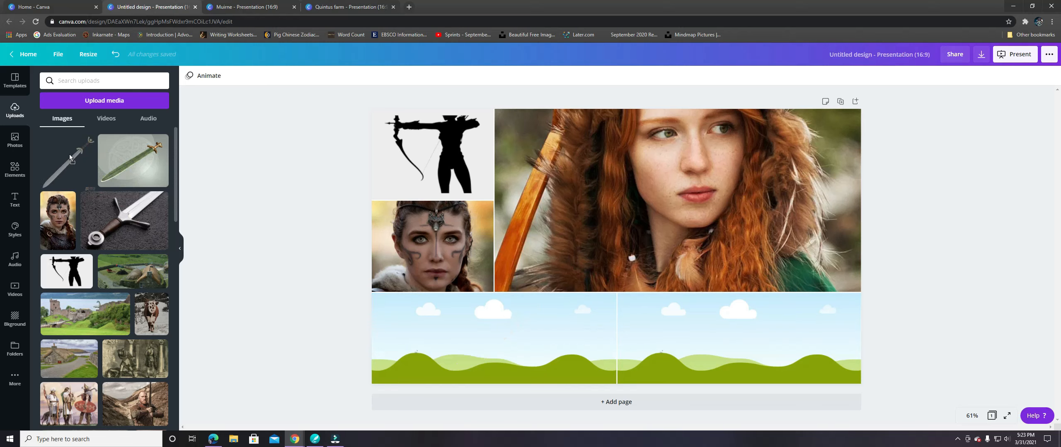
drag(133, 161, 431, 380)
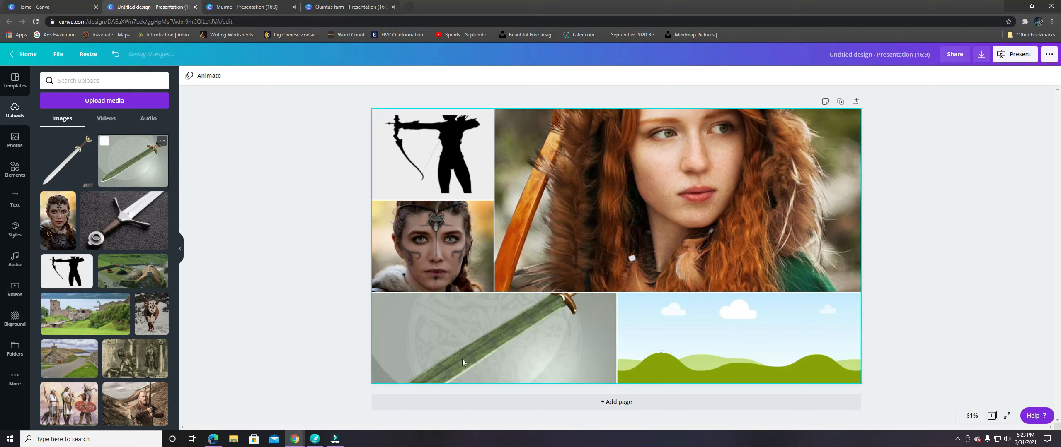
double_click(487, 337)
drag(487, 338, 500, 354)
click(303, 292)
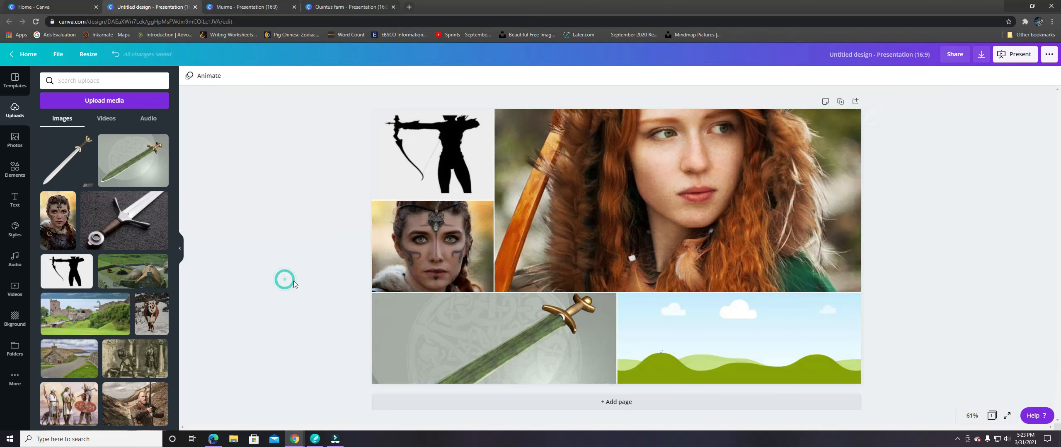
Fill the grid's lower-right wide cell with the dark-background sword photo and shift it up to show the pommel.
drag(140, 231, 690, 333)
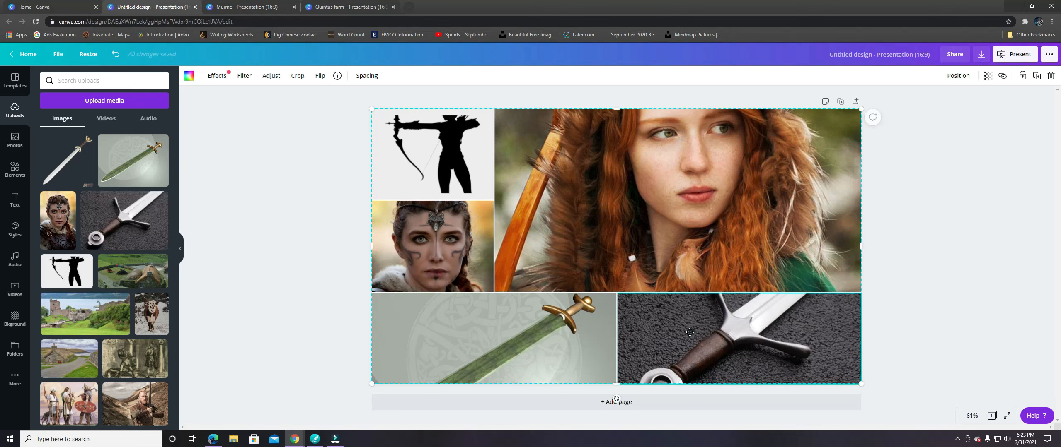
double_click(707, 320)
drag(707, 320, 709, 300)
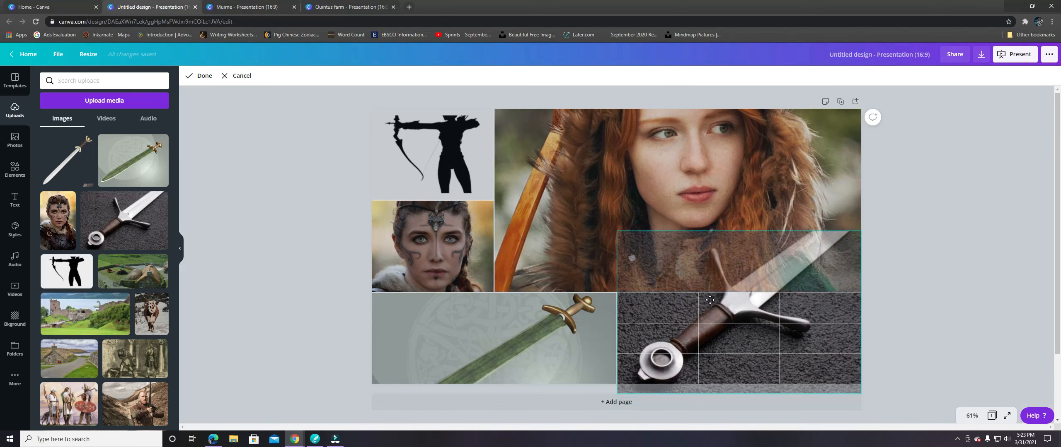
click(933, 291)
click(934, 294)
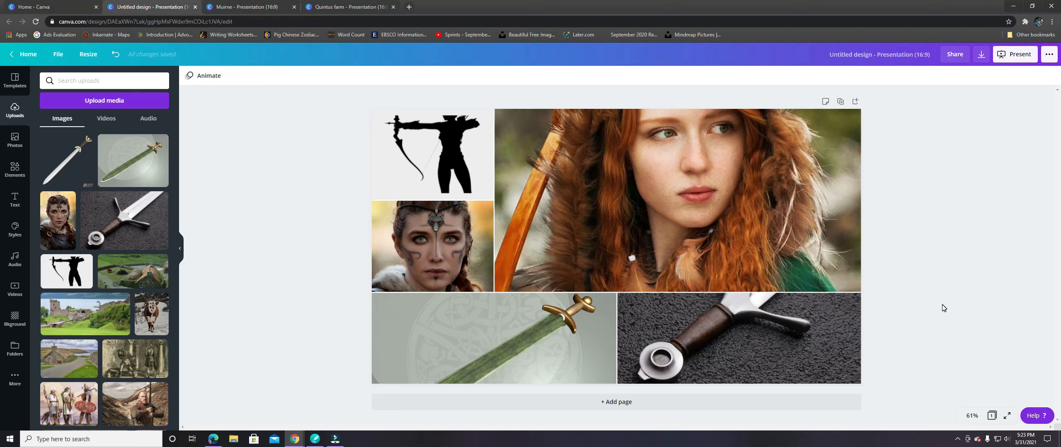
Review the finished Muirne and Quintus farm collages, and return to the untitled design.
click(248, 7)
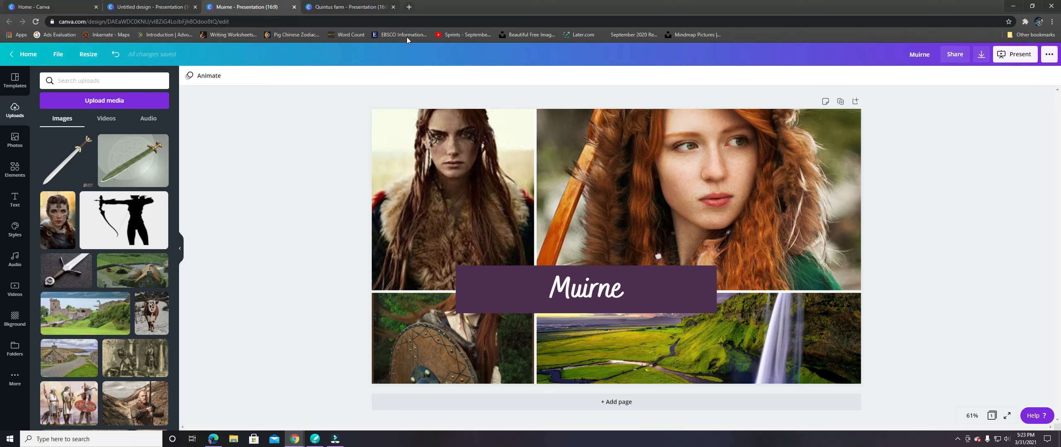
click(350, 7)
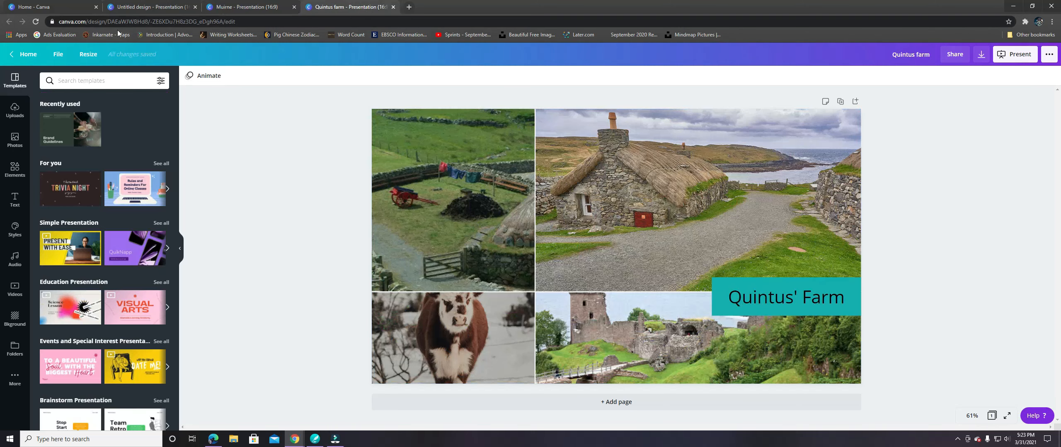
click(141, 7)
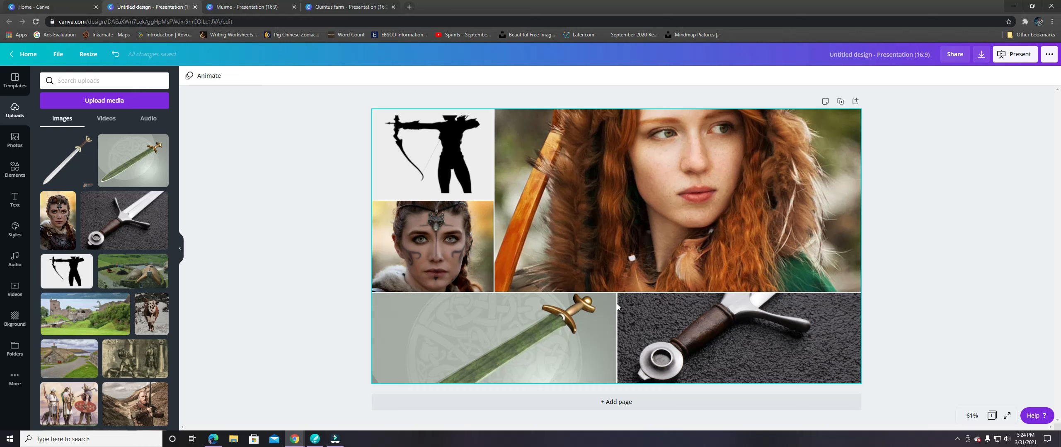
Rename the untitled design as "Muirne weaponry".
click(867, 53)
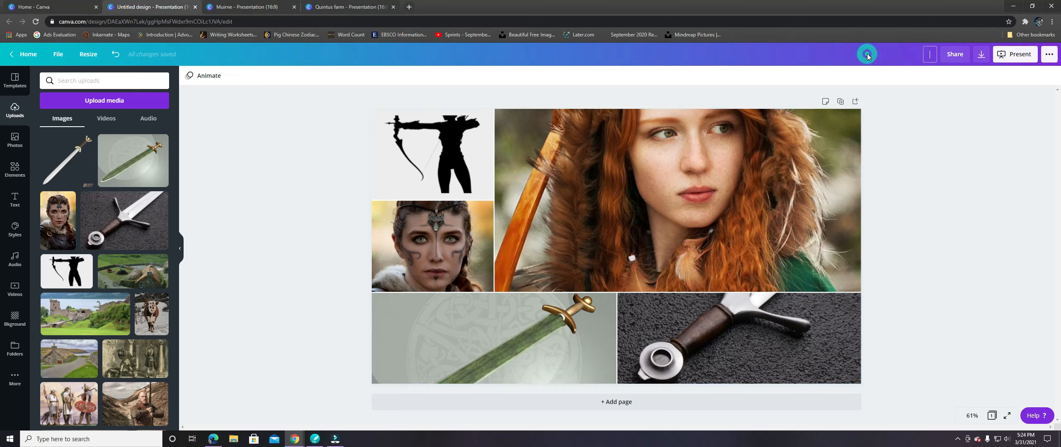
text(Muirne weaponry)
click(921, 188)
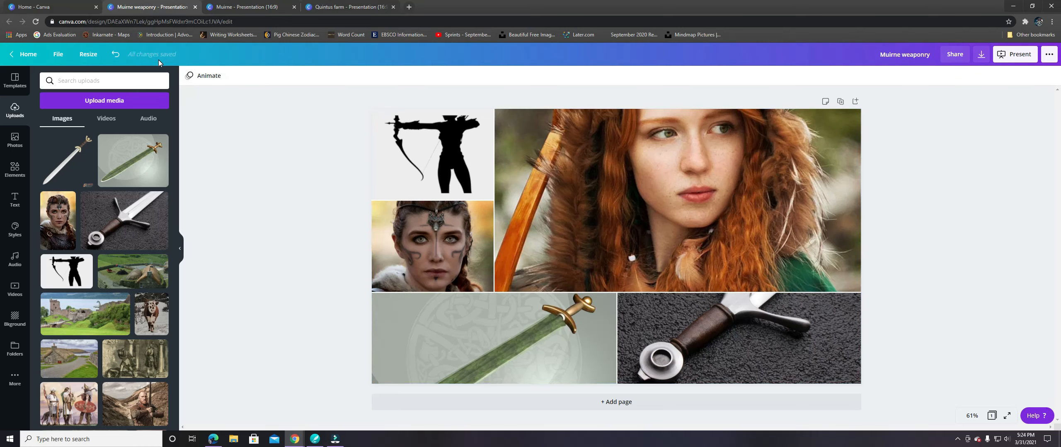
Download the design as a PNG, saving it as Muirne weaponry in the Muirne folder, and dismiss the download confirmation.
click(981, 57)
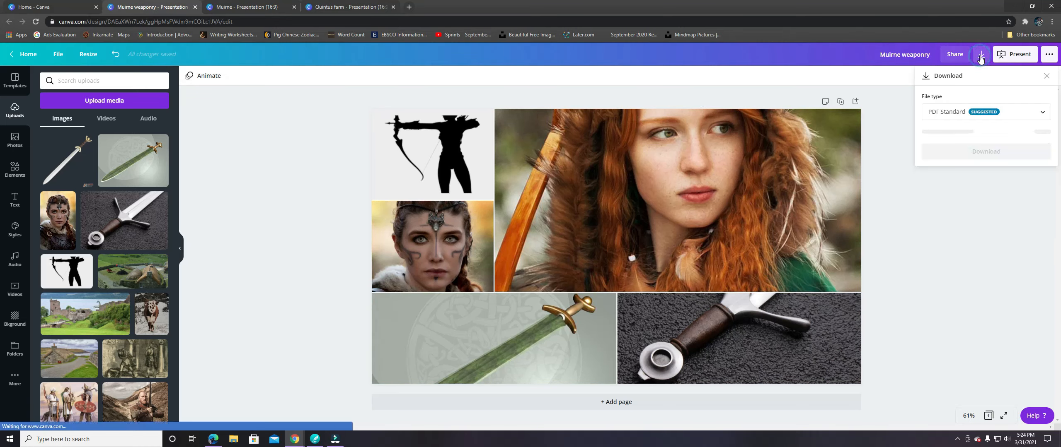
click(958, 113)
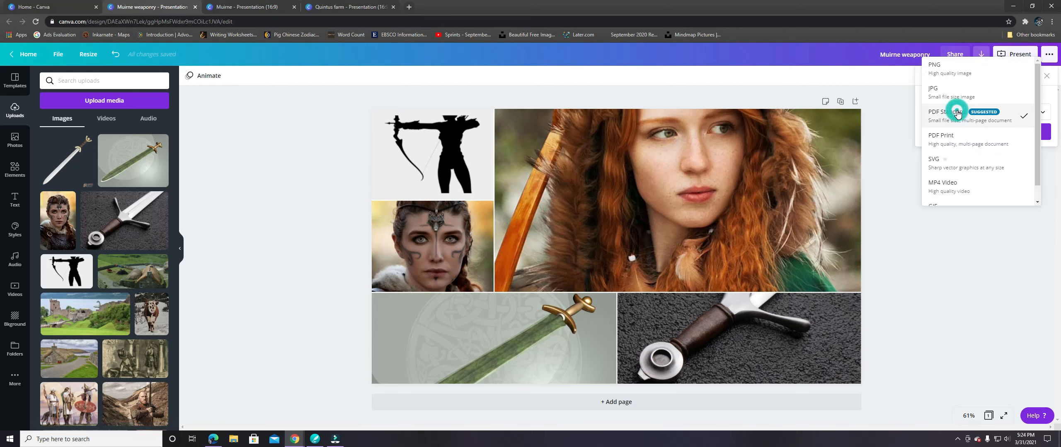
click(954, 74)
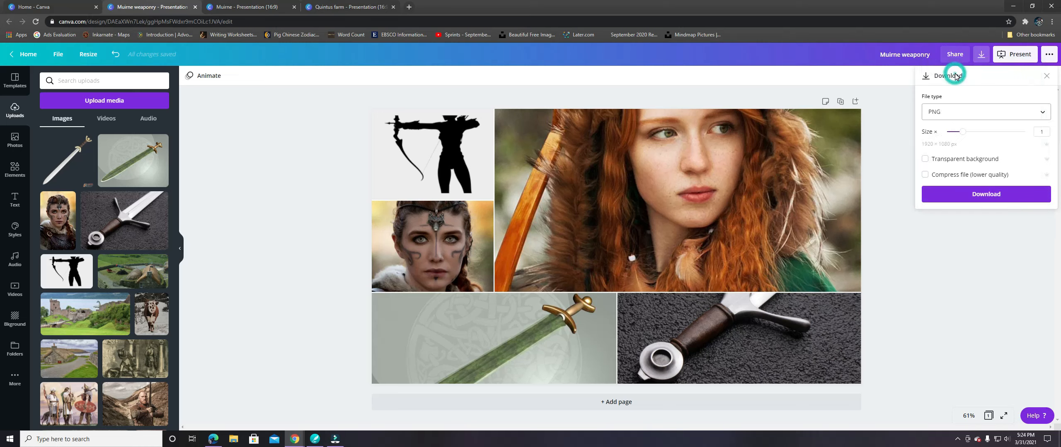
click(957, 198)
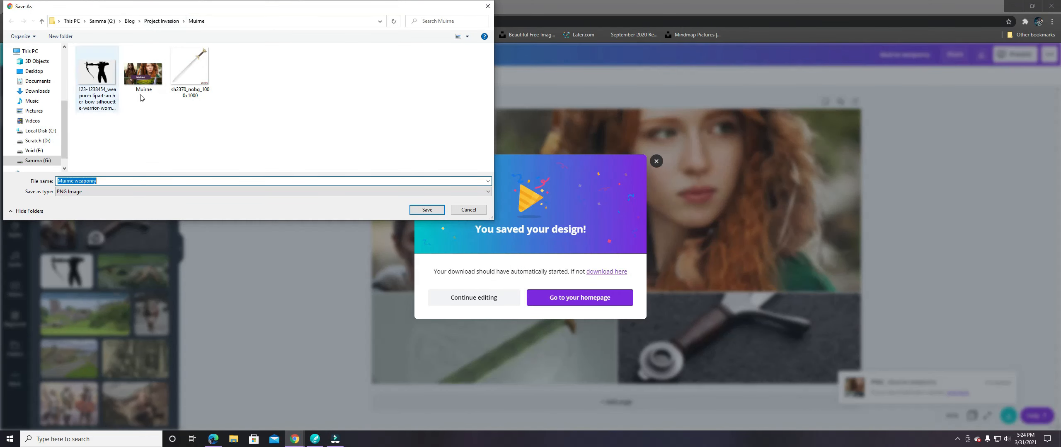
click(438, 212)
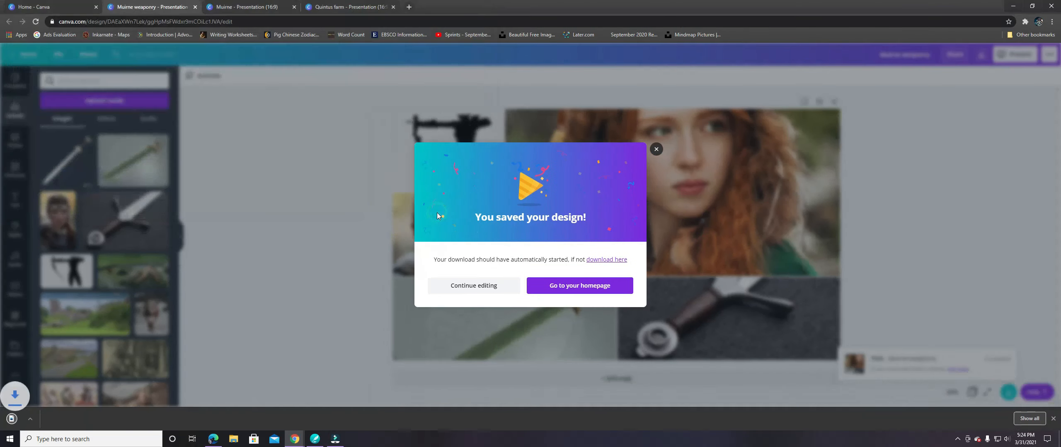
click(657, 150)
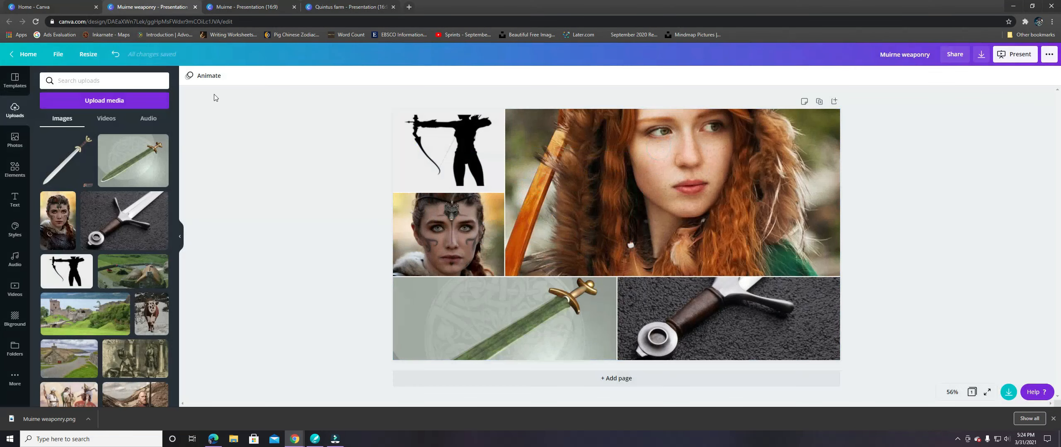
Create a new blank presentation and fill its page with a five-cell grid: one tall cell beside four smaller ones.
click(72, 6)
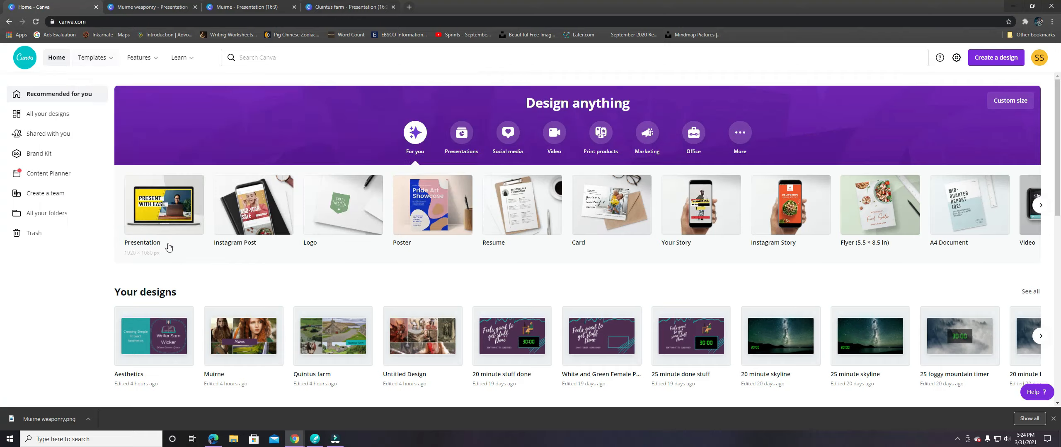
click(161, 223)
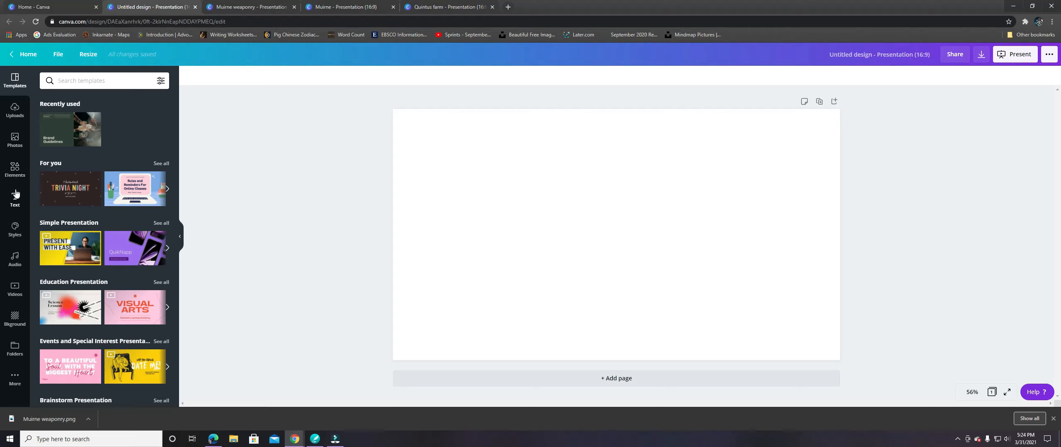
click(16, 177)
scroll(83, 248, down, 6)
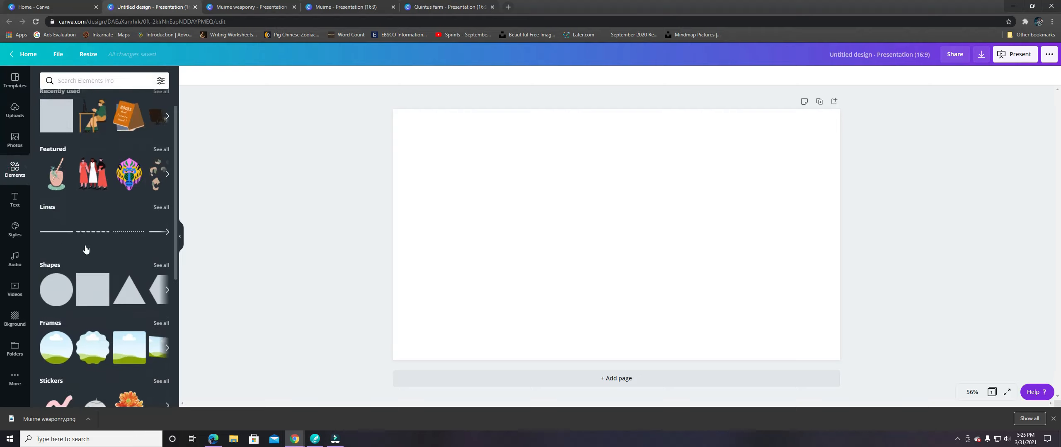
scroll(87, 260, down, 2)
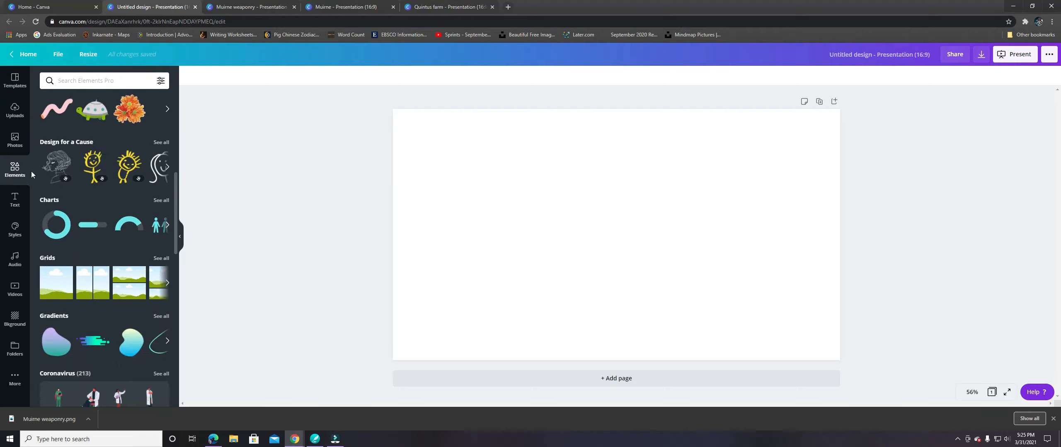
click(47, 257)
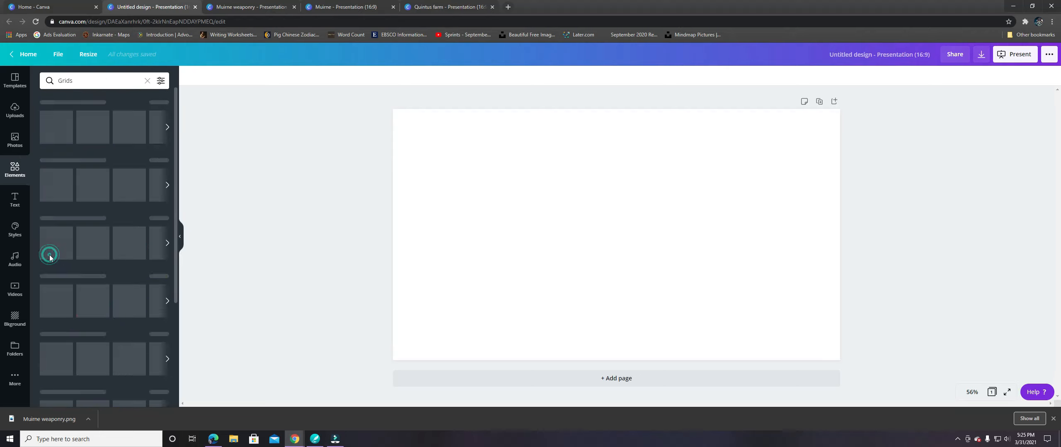
scroll(100, 237, down, 5)
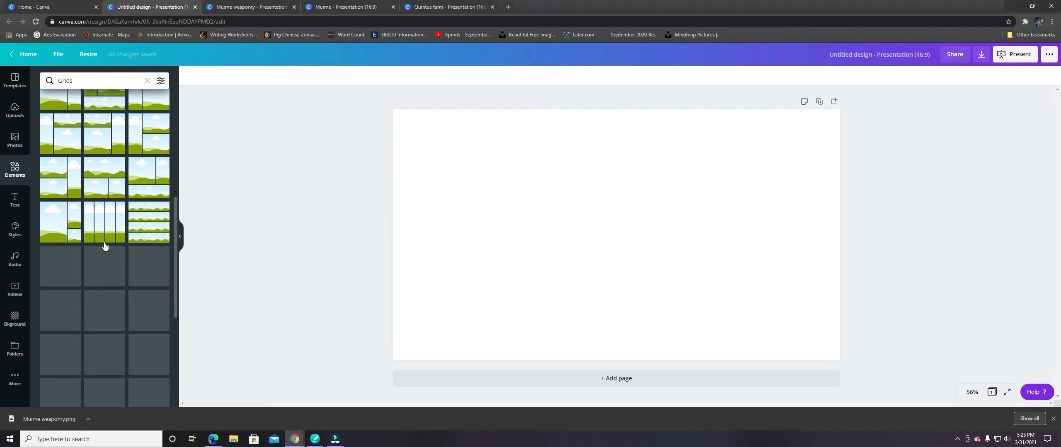
scroll(104, 246, down, 1)
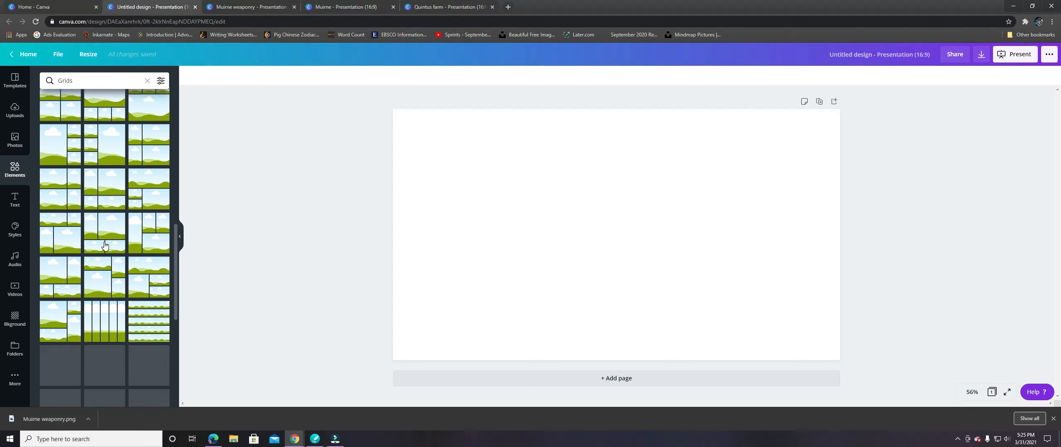
scroll(105, 246, down, 1)
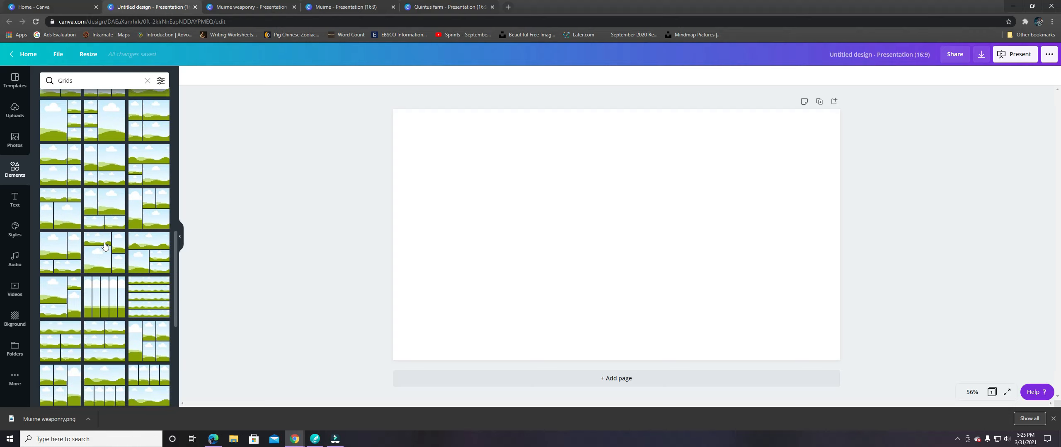
scroll(105, 246, down, 1)
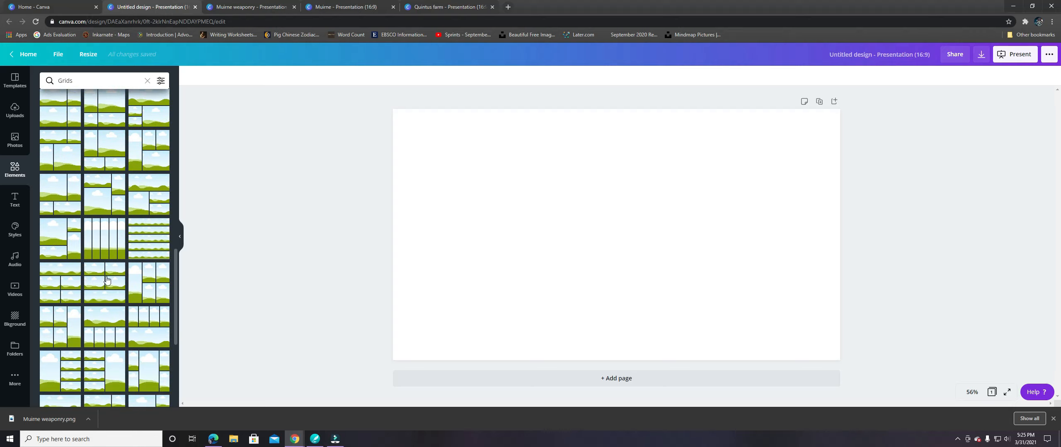
drag(151, 285, 508, 225)
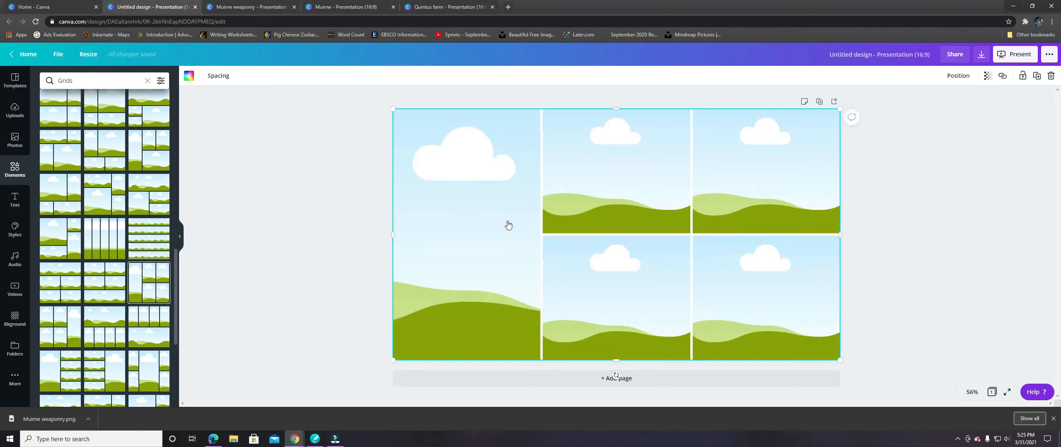
Upload the CL-168 axe image from the Randall and Gar folder inside Project Invasion.
click(15, 109)
click(98, 106)
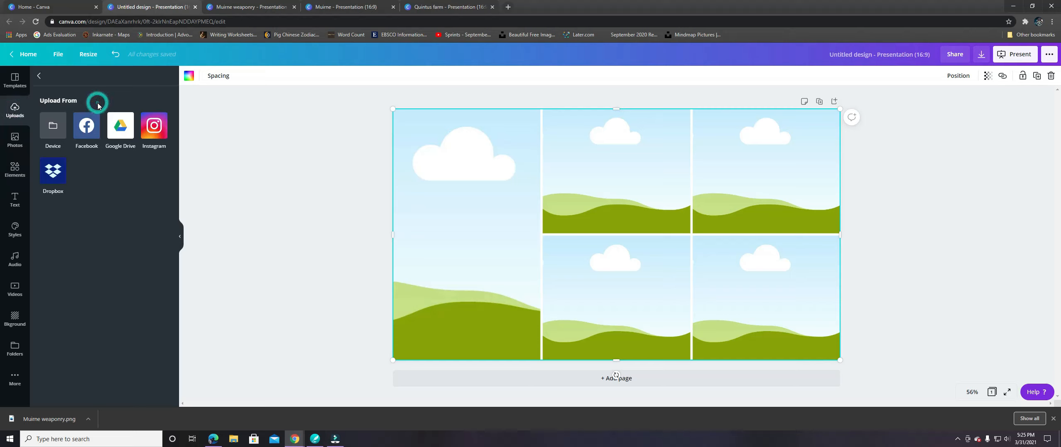
click(53, 131)
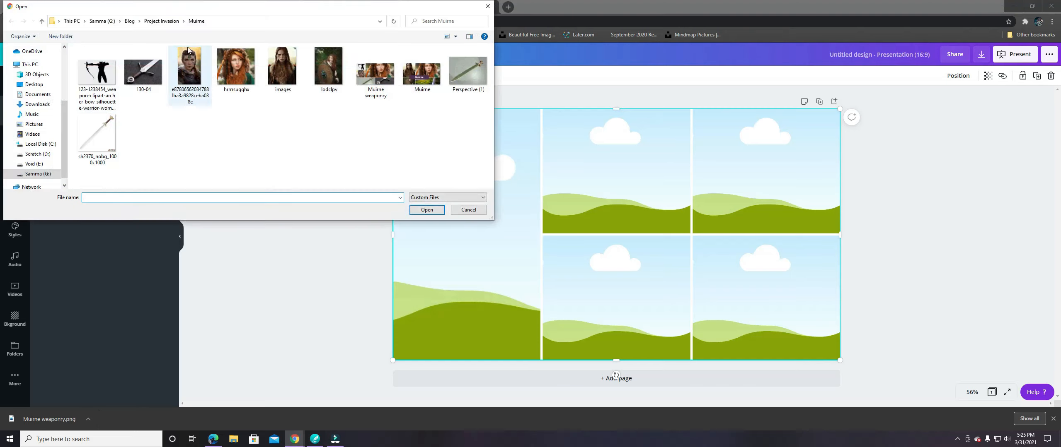
click(162, 21)
double_click(100, 132)
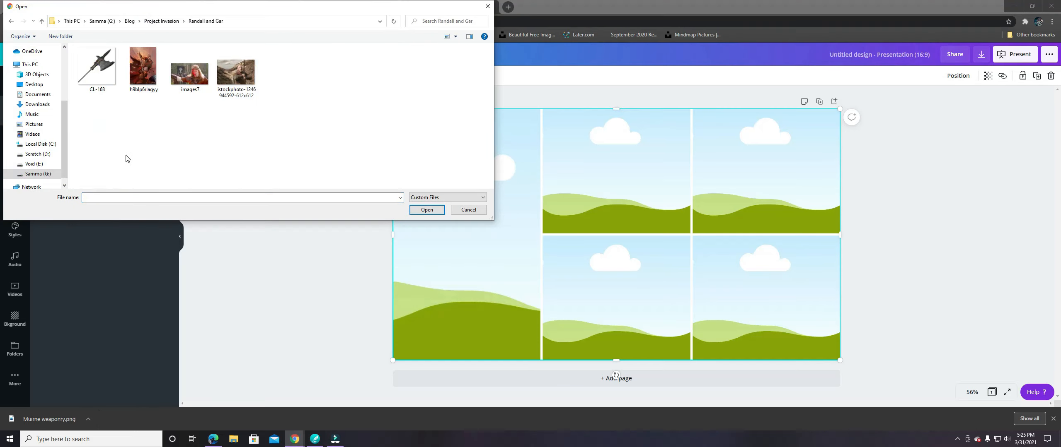
click(103, 81)
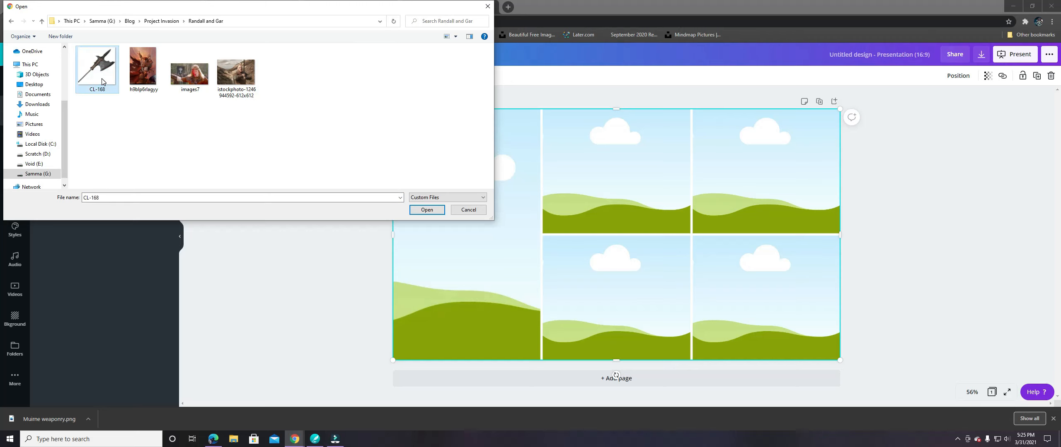
click(419, 212)
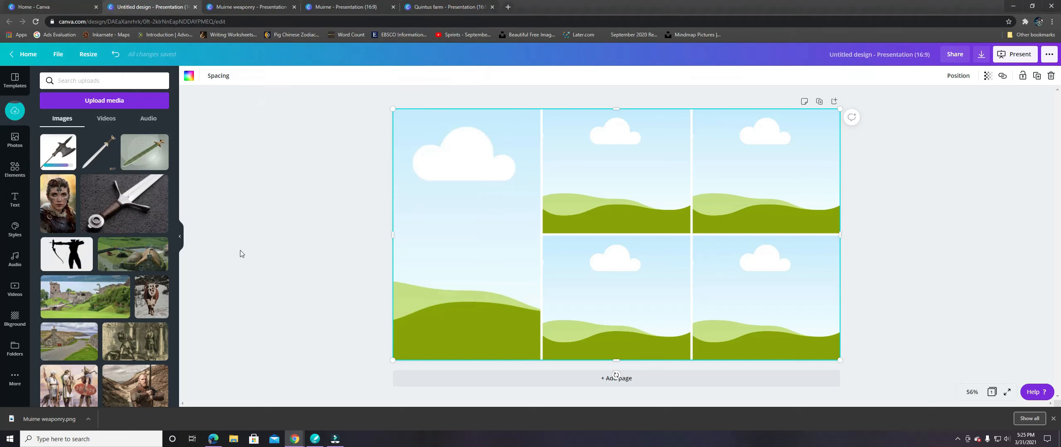
Fill the top middle cell with the old engraving, the cell below it with the axe, and the tall cell with the red-cloaked warrior.
drag(135, 342, 666, 159)
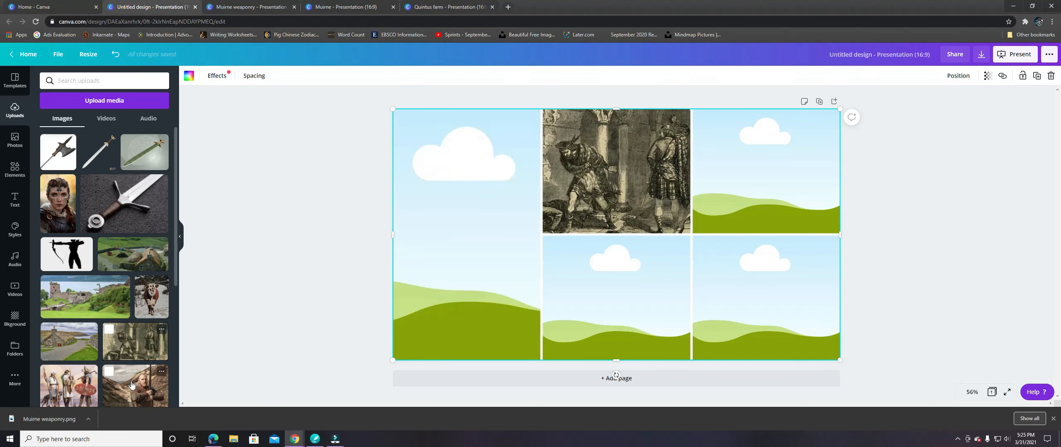
drag(58, 152, 590, 298)
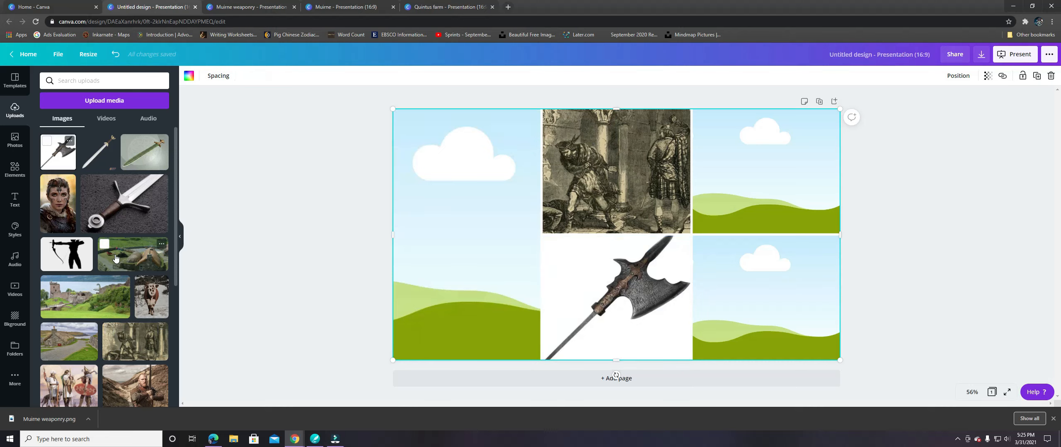
scroll(115, 259, down, 4)
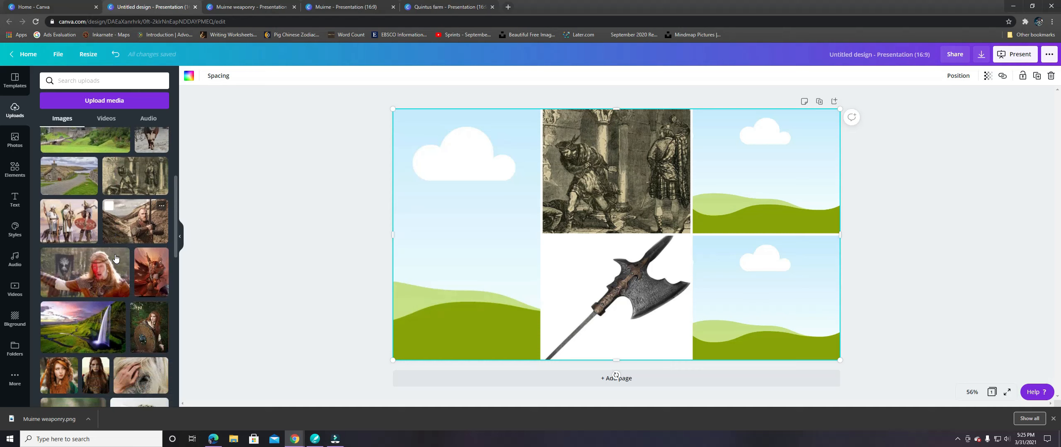
drag(151, 272, 490, 242)
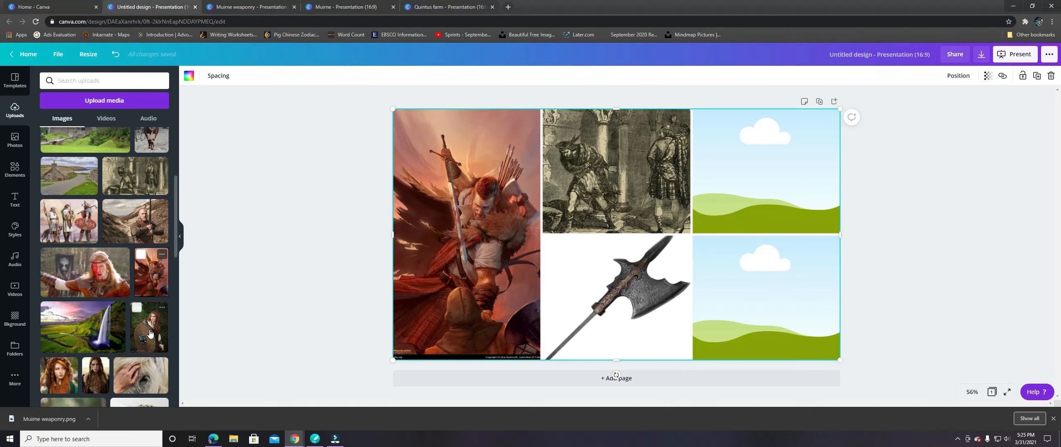
Fill the lower right cell with the red-face-painted warrior and the upper right cell with the group of three ancient warriors.
scroll(124, 331, down, 2)
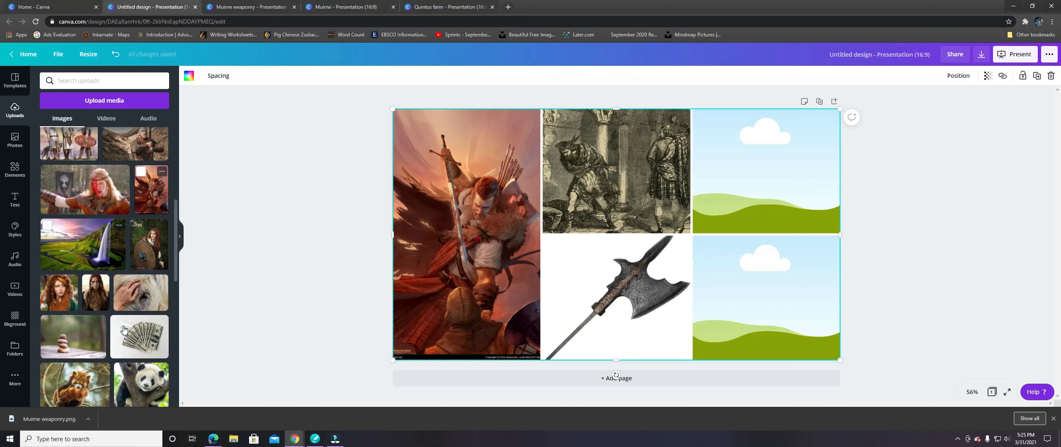
scroll(123, 330, up, 2)
drag(85, 272, 787, 309)
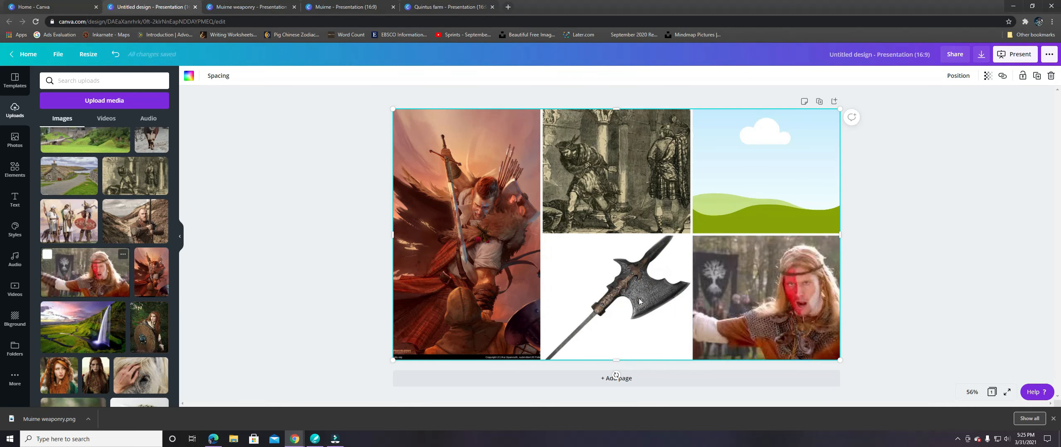
drag(68, 221, 733, 176)
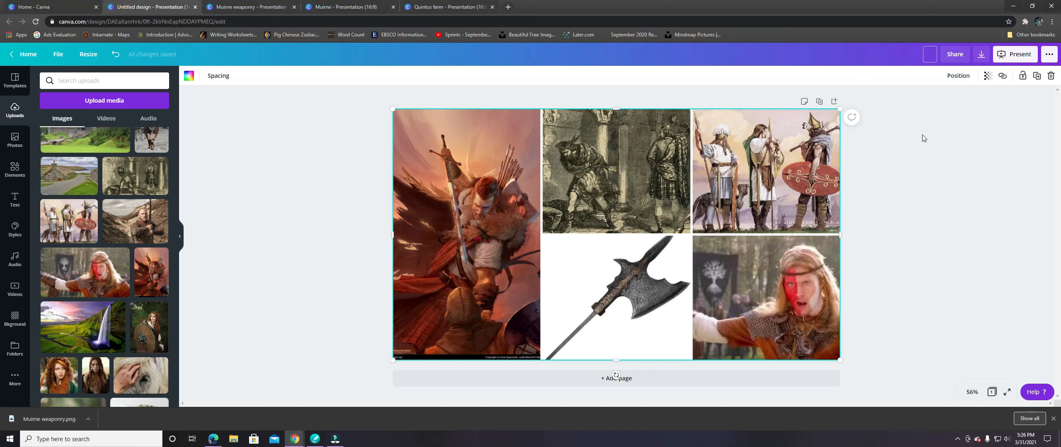
Rename the untitled design as "Randall and Gar with weaponry".
text(Randall and Gar with weap)
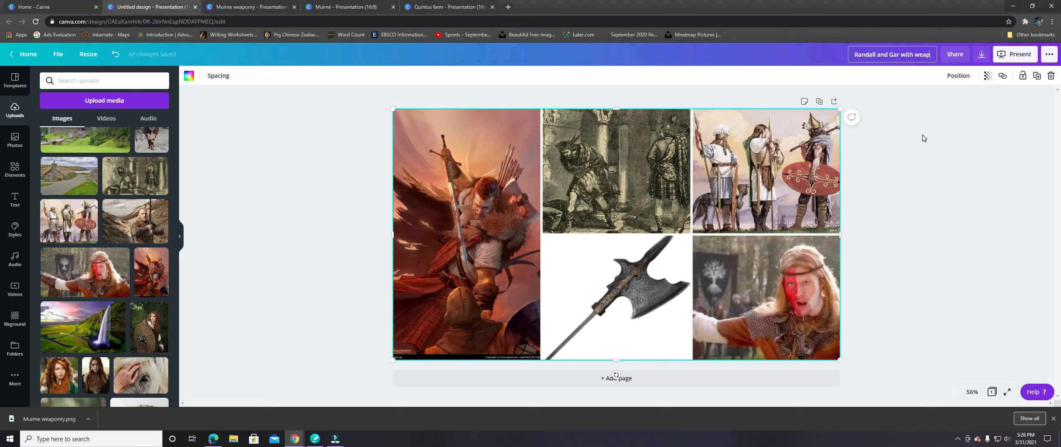
text(onry)
click(922, 138)
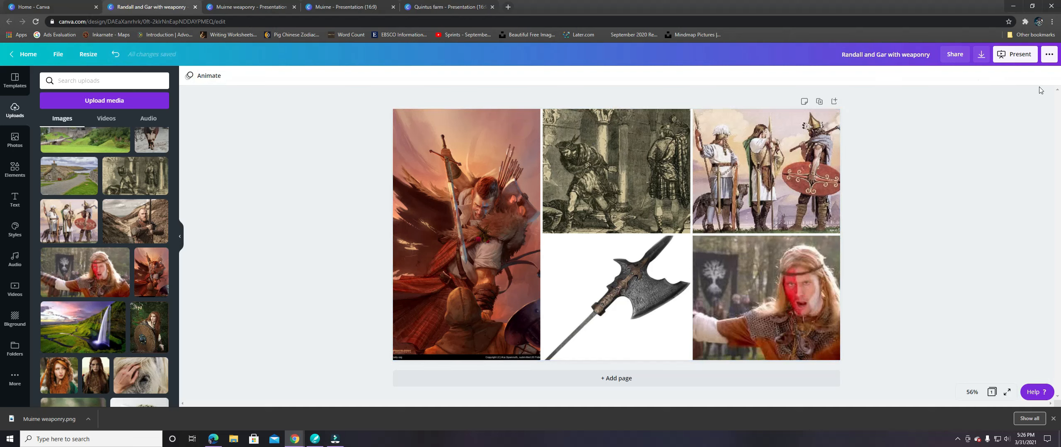
Download the design as a PNG into the Randall and Gar folder inside Project Invasion, and dismiss the download confirmation.
click(985, 60)
click(1017, 112)
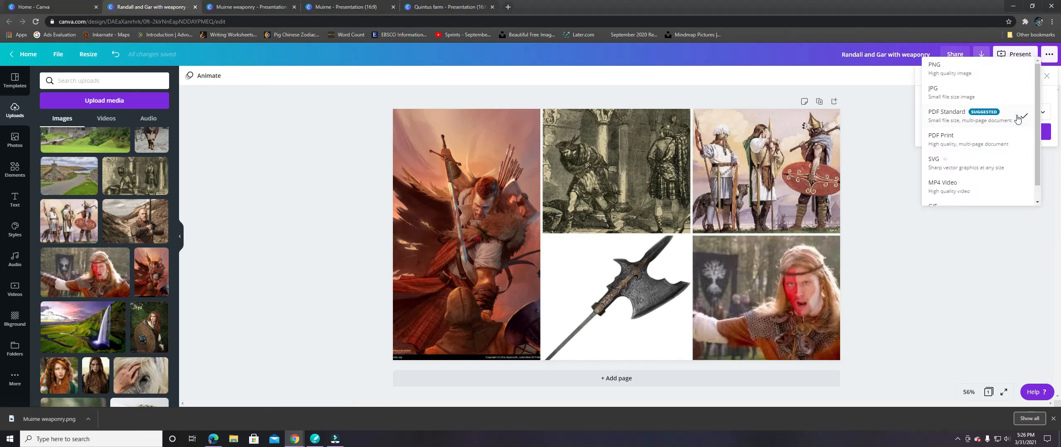
click(982, 79)
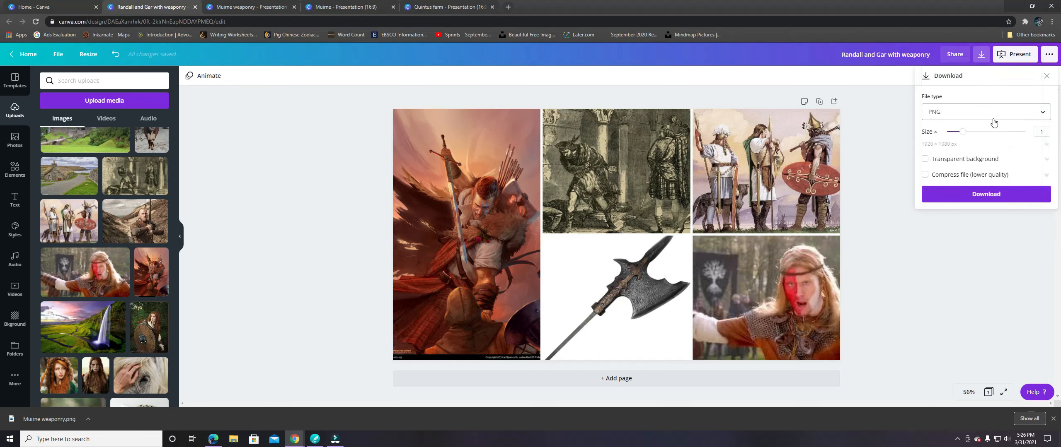
click(959, 197)
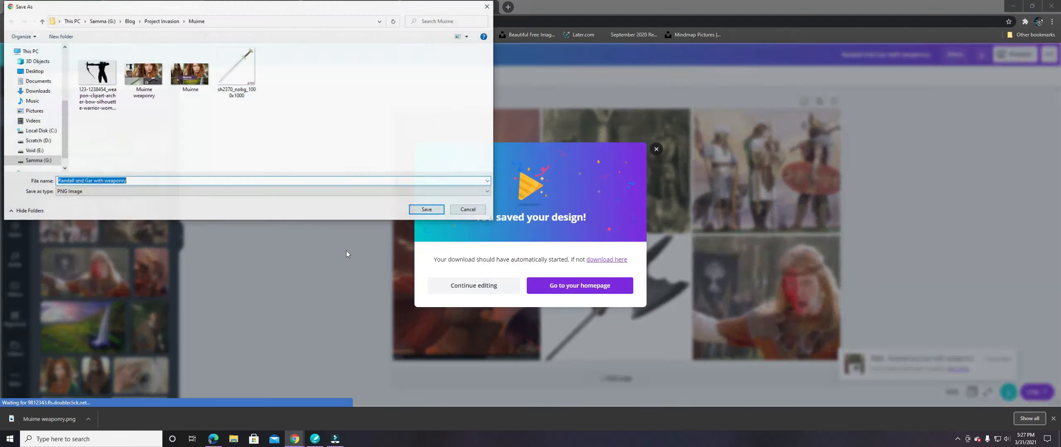
click(163, 21)
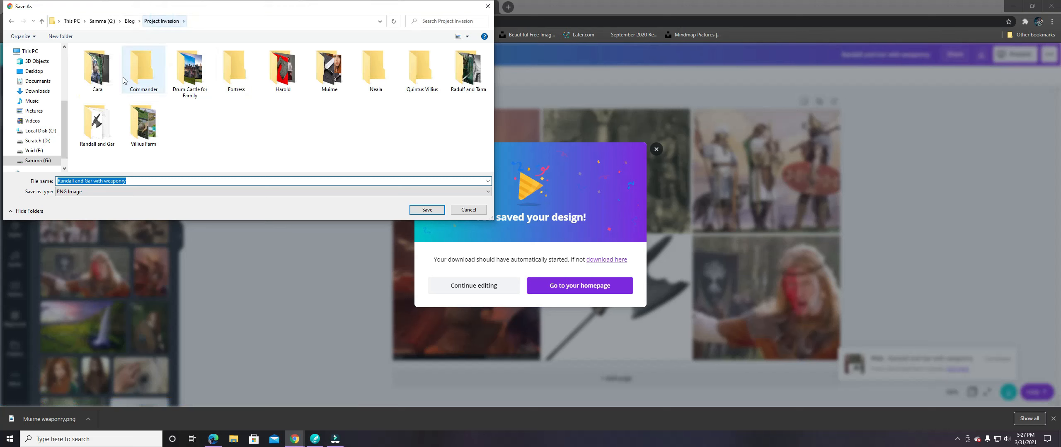
double_click(94, 123)
click(427, 210)
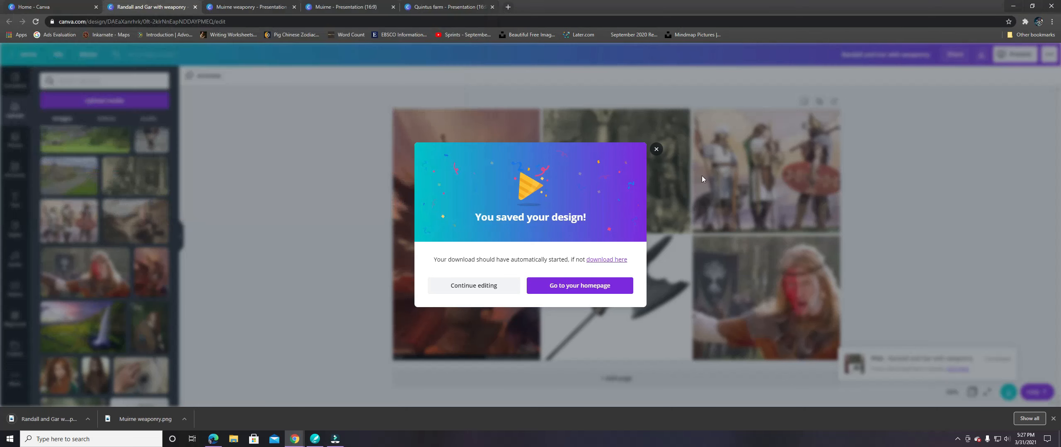
click(656, 149)
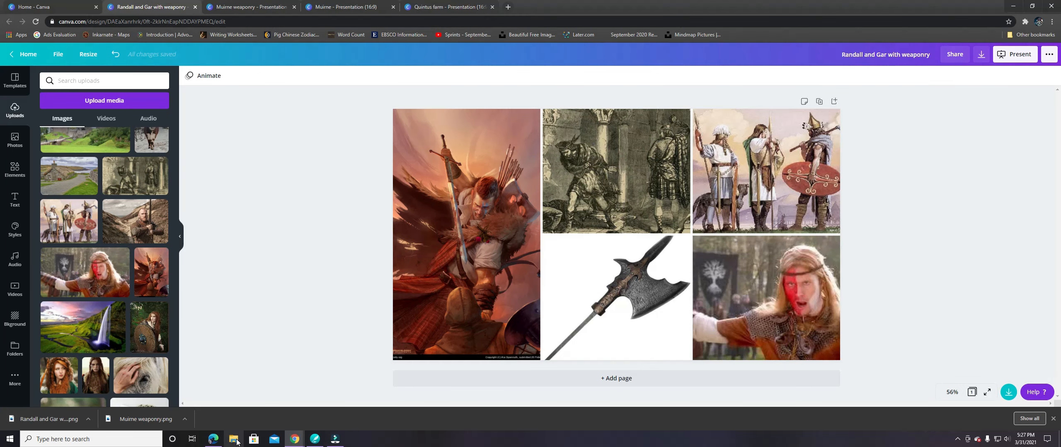
Examine the image files in Project Invasion's character folders and the Drum Castle for Family folder, leaving without uploading anything.
click(61, 102)
click(53, 125)
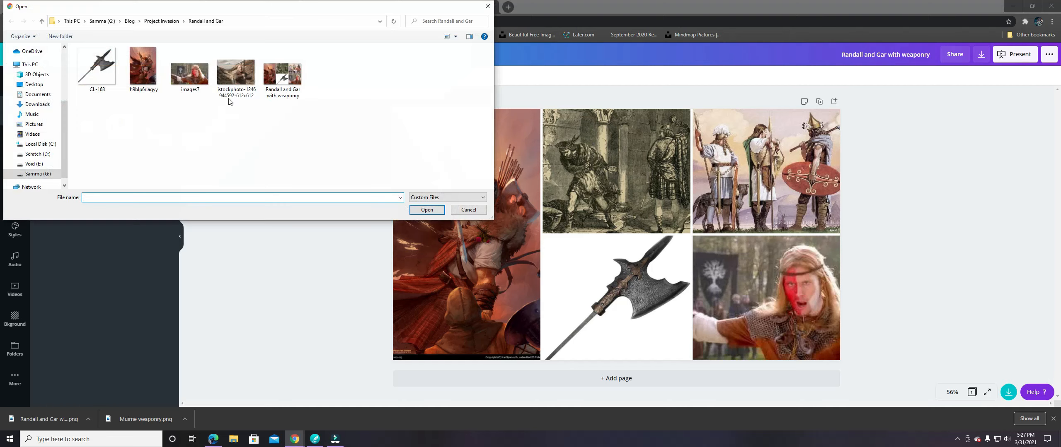
click(163, 21)
double_click(282, 68)
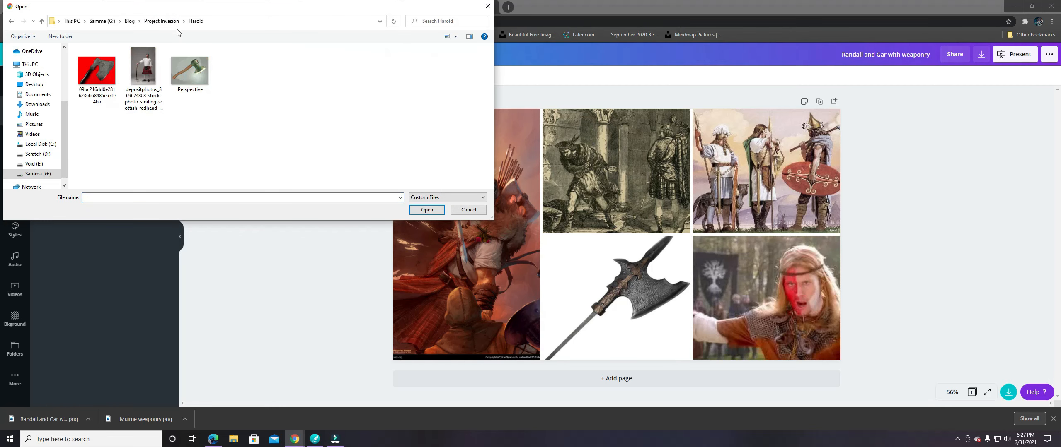
click(163, 20)
double_click(283, 69)
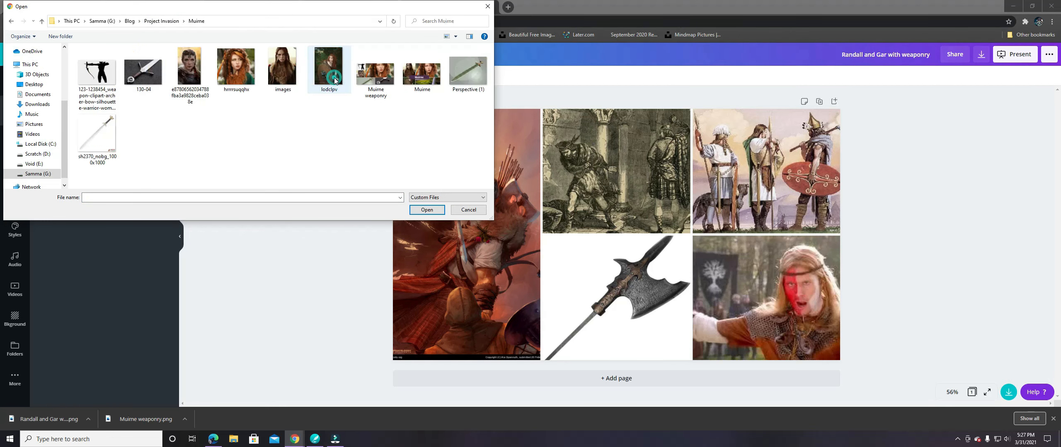
click(162, 20)
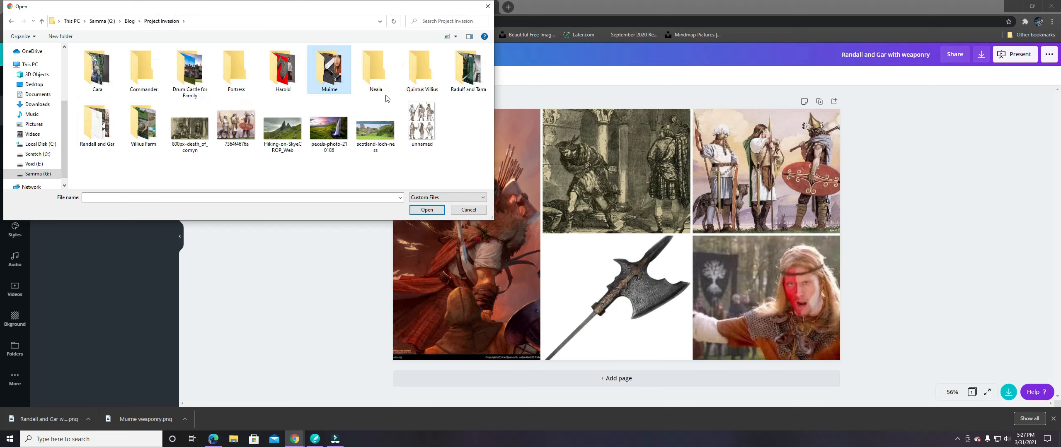
double_click(458, 69)
click(163, 21)
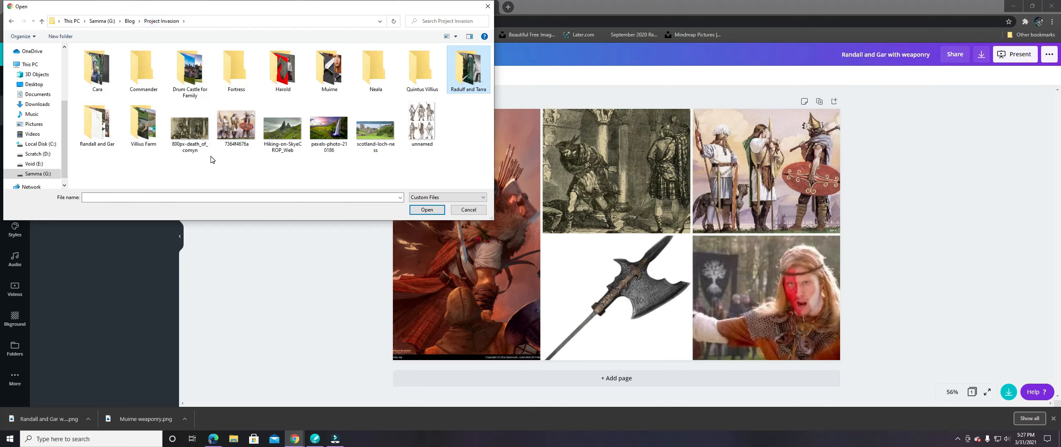
double_click(86, 66)
click(162, 21)
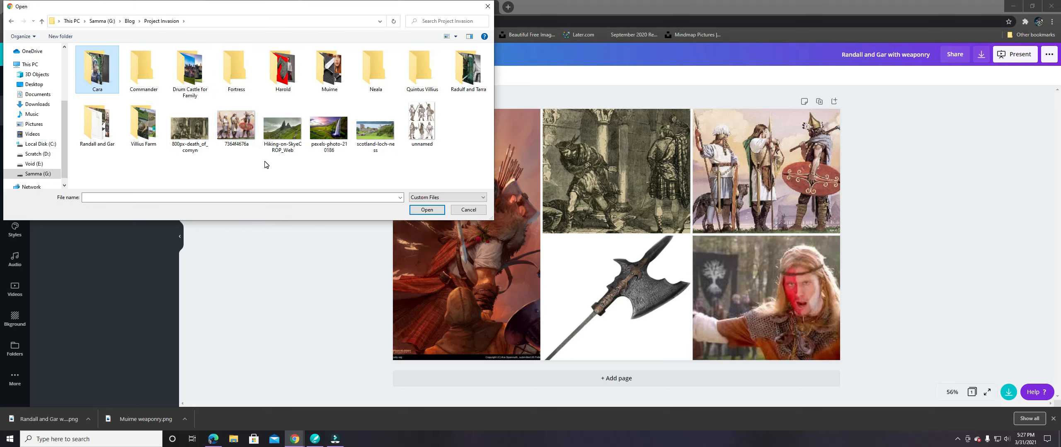
double_click(196, 78)
click(157, 20)
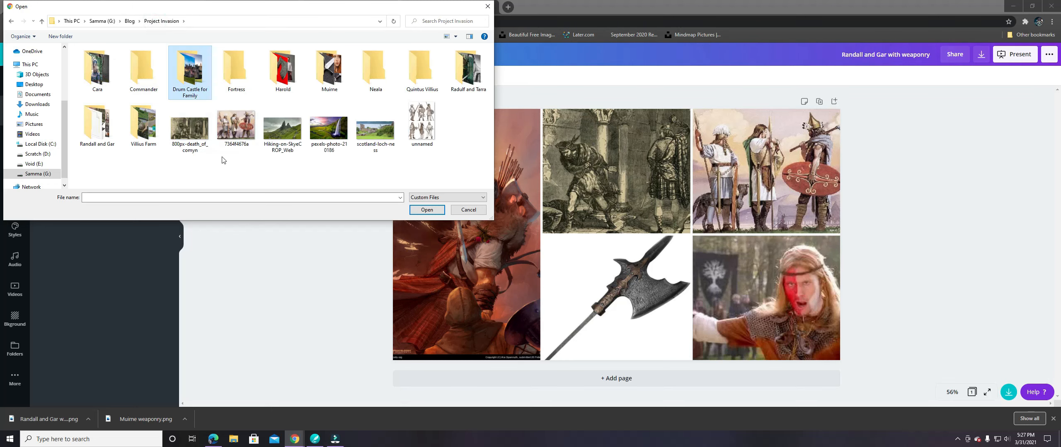
key(Escape)
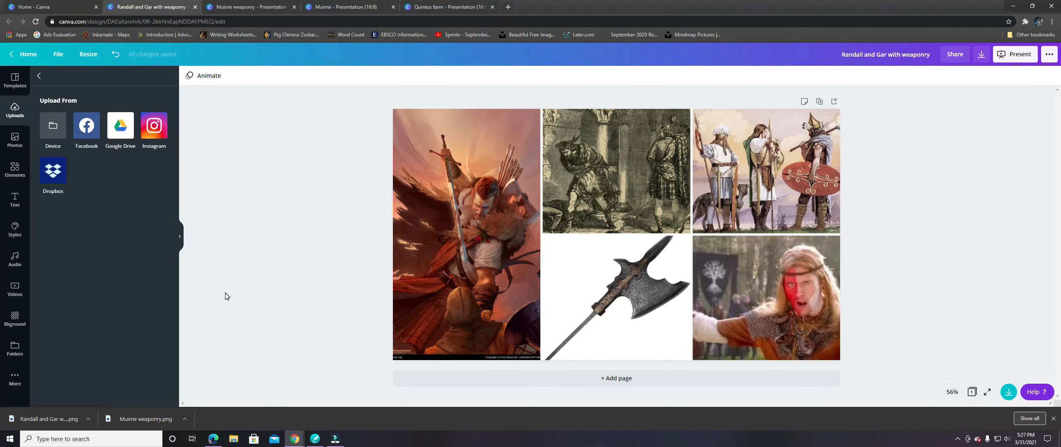